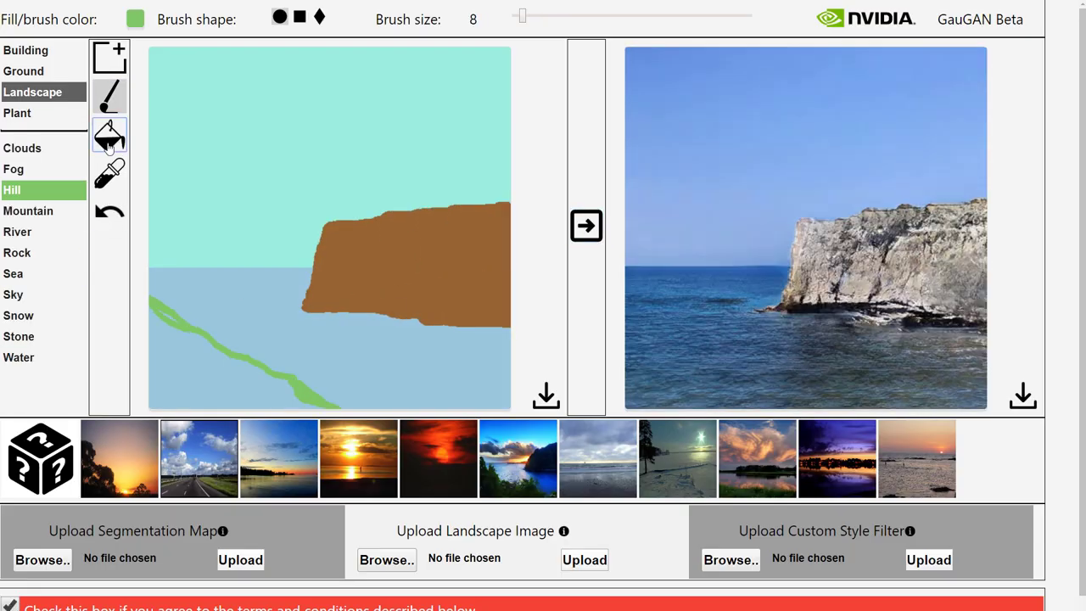
Fill the slope with Hill, add bushes on the hillside, and paint a Water waterfall down the cliff
click(109, 136)
click(195, 373)
drag(169, 238, 234, 207)
click(17, 112)
drag(204, 314, 201, 199)
Paint a Plant strip on the cliff top and Mountains rising behind the cliffs
click(109, 213)
drag(420, 225, 419, 323)
click(13, 295)
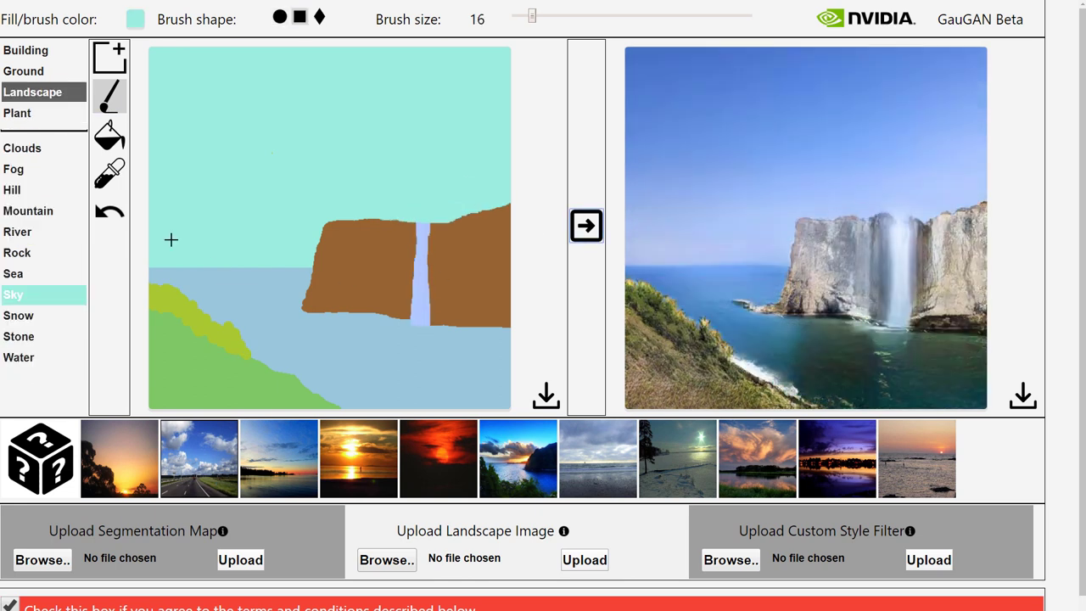
click(17, 113)
click(17, 231)
drag(344, 219, 460, 218)
Paint several Clouds strokes across the sky and regenerate the realistic image
click(32, 92)
click(28, 211)
drag(220, 254, 320, 175)
click(22, 148)
drag(284, 101, 336, 103)
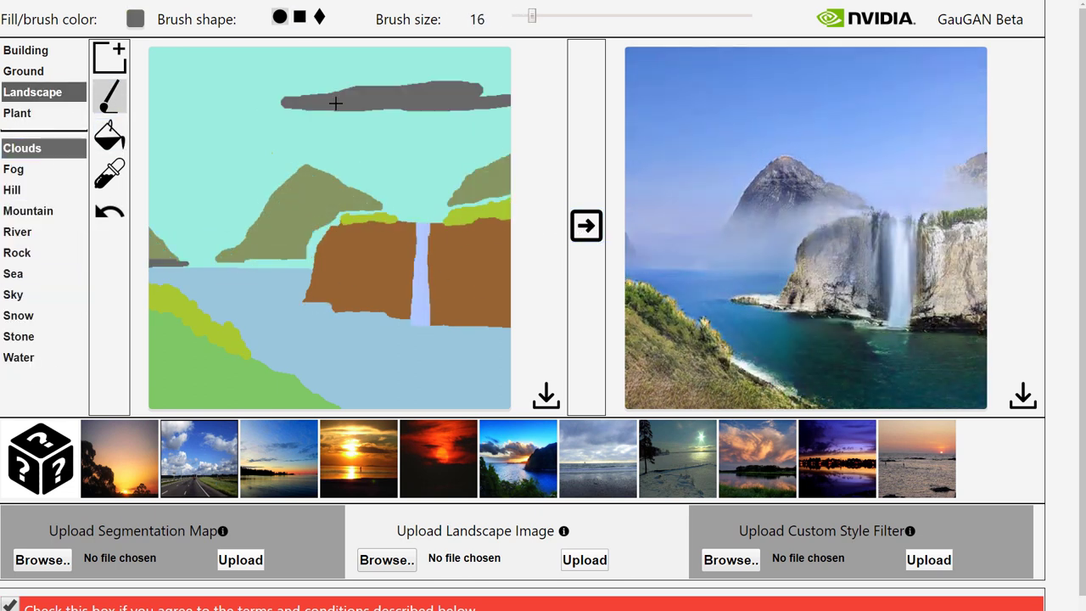
drag(151, 149, 246, 149)
Add Rock blobs in the water, then restyle the output with sunset.jpg as a custom style
click(17, 253)
drag(475, 373, 492, 375)
click(17, 113)
click(32, 91)
click(28, 210)
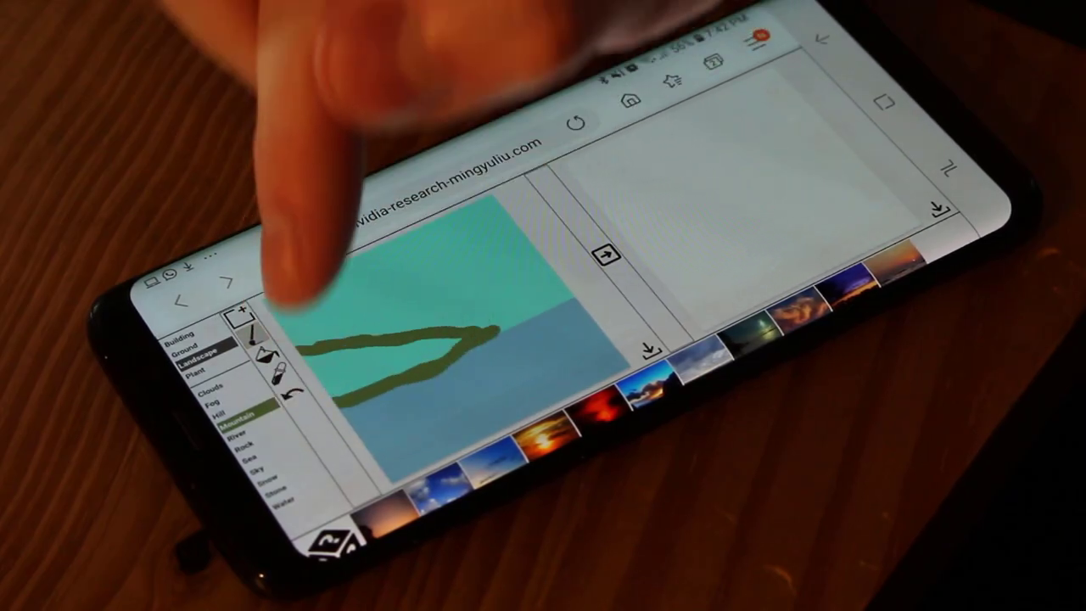
Fill the mountain outline solid, extend its tip upward, and open the abcd drawing app
click(399, 360)
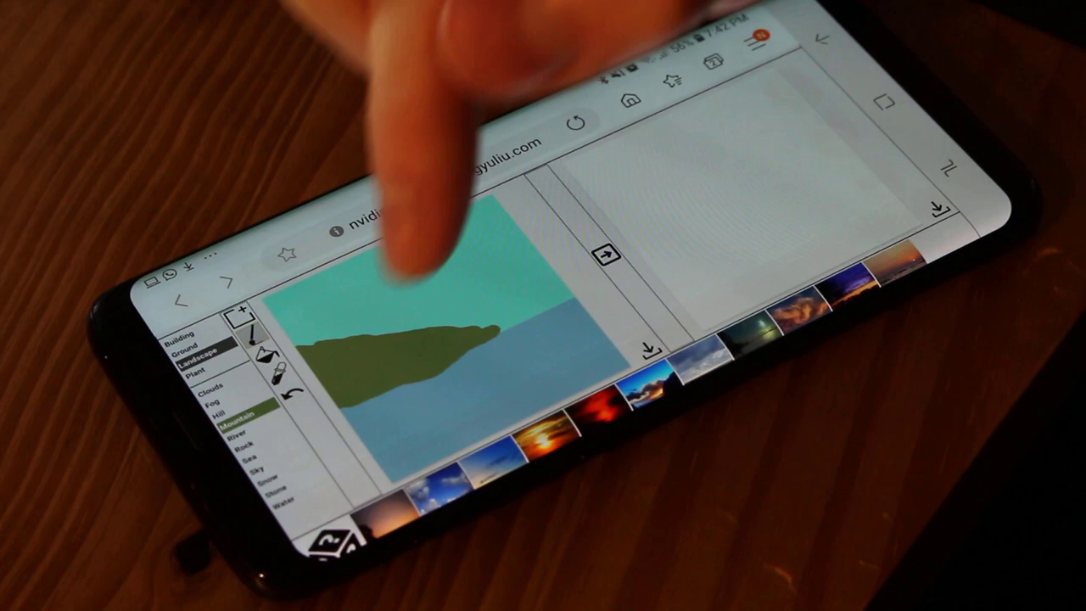
mouse_move(475, 333)
mouse_down()
mouse_move(509, 336)
mouse_move(536, 311)
mouse_up()
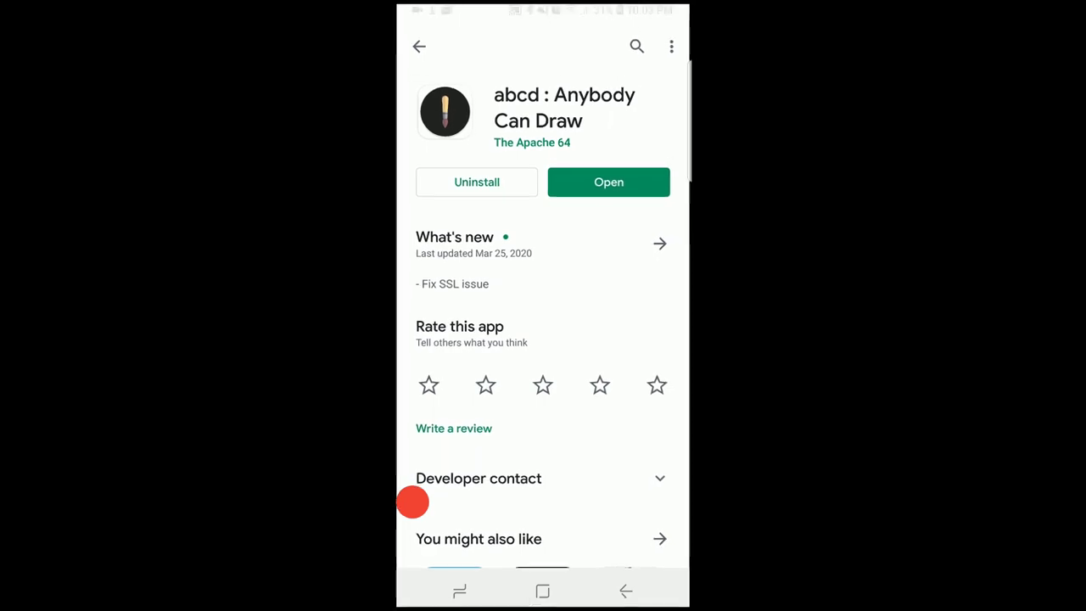
click(609, 180)
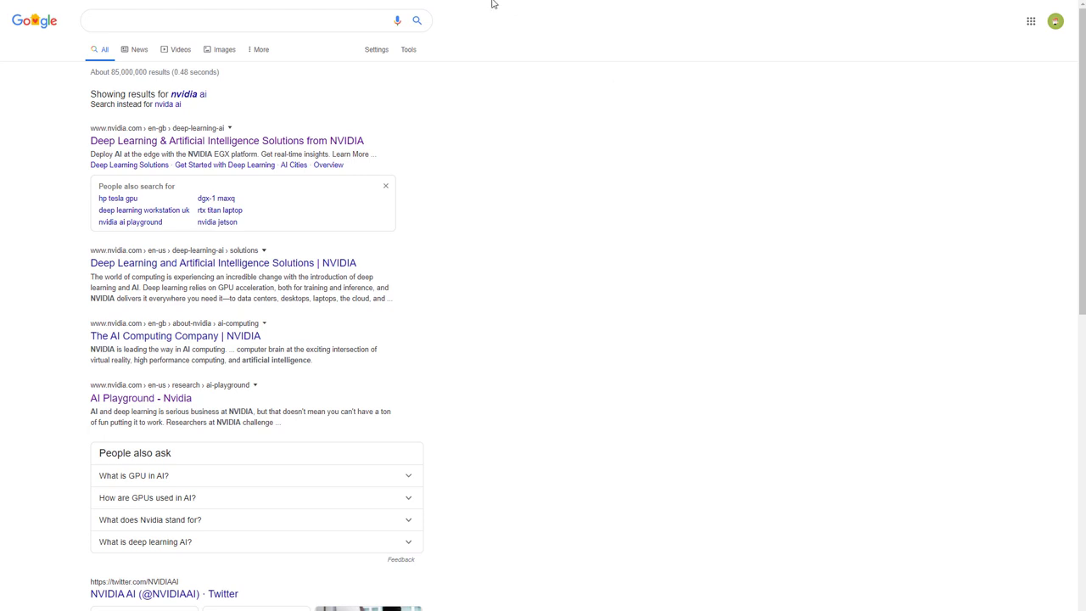
Search Google for 'gaugan ai' and launch GauGAN's interactive demo from NVIDIA's AI Playground
click(197, 16)
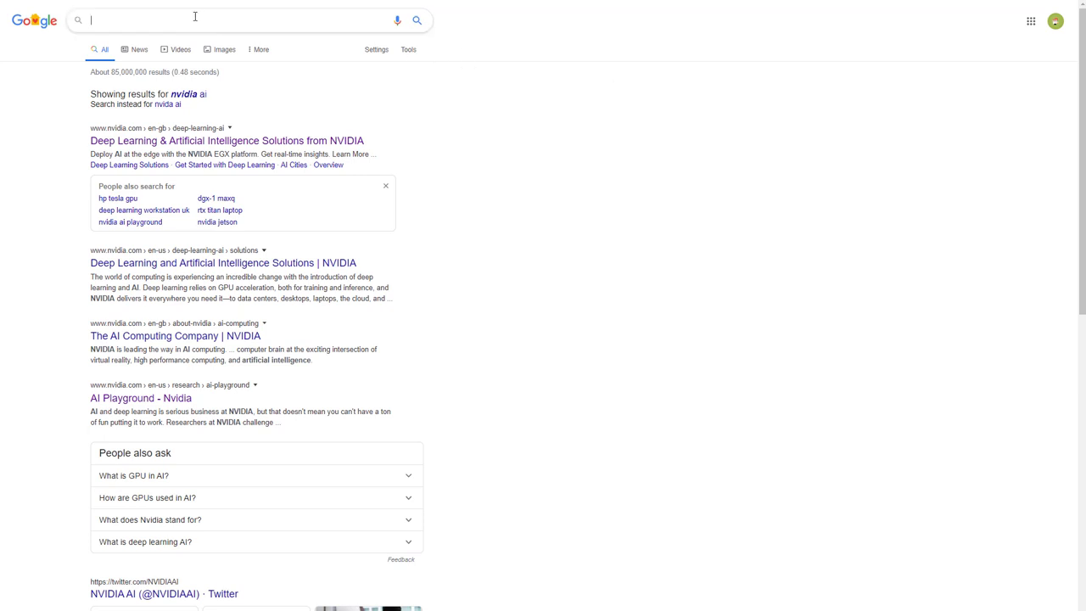
text(gaugan)
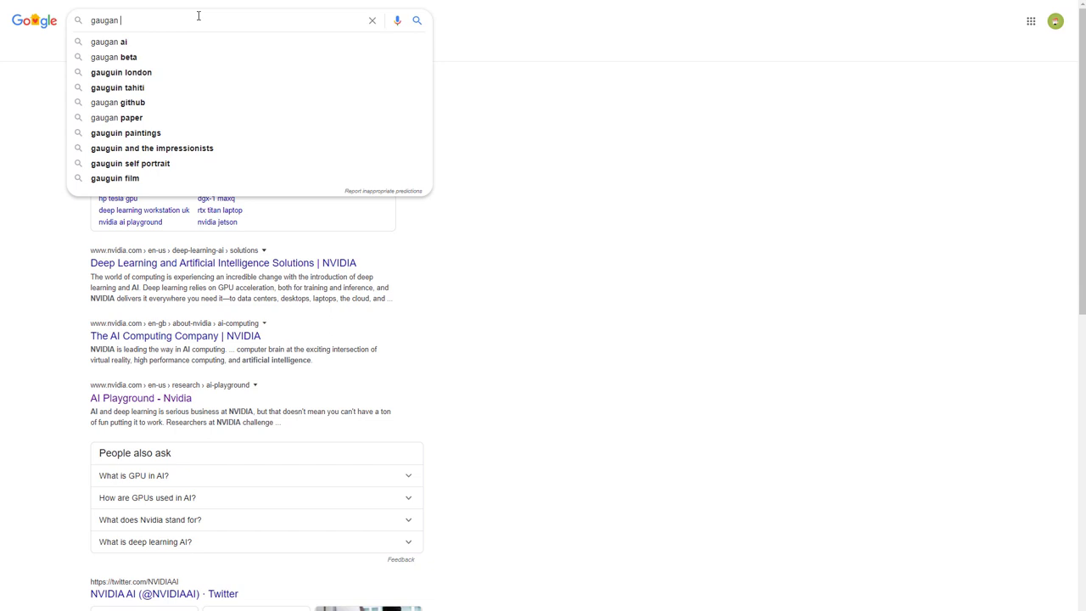
text( ai)
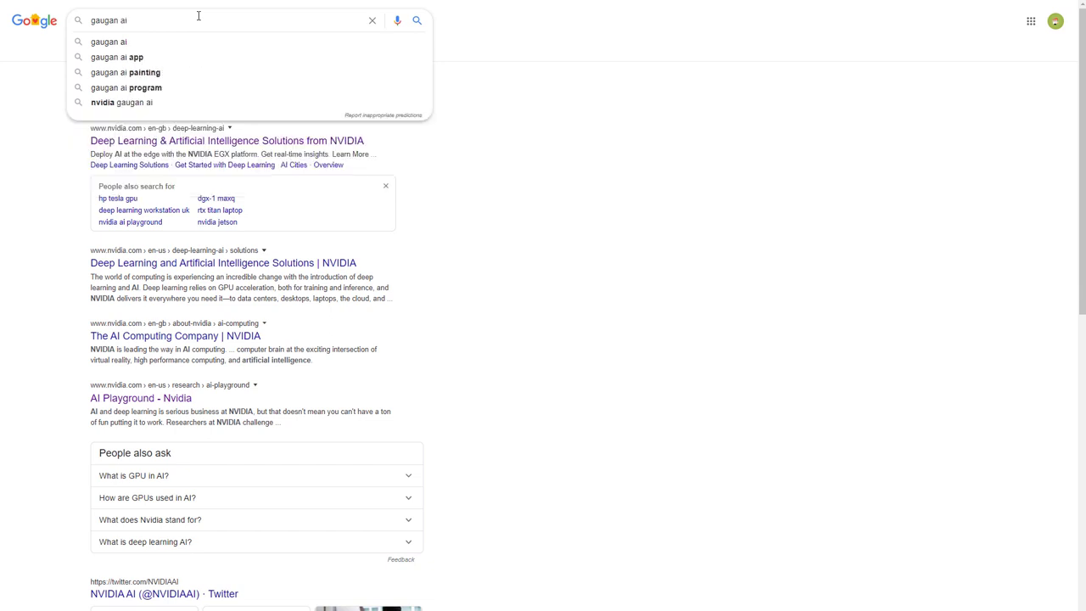
key(Return)
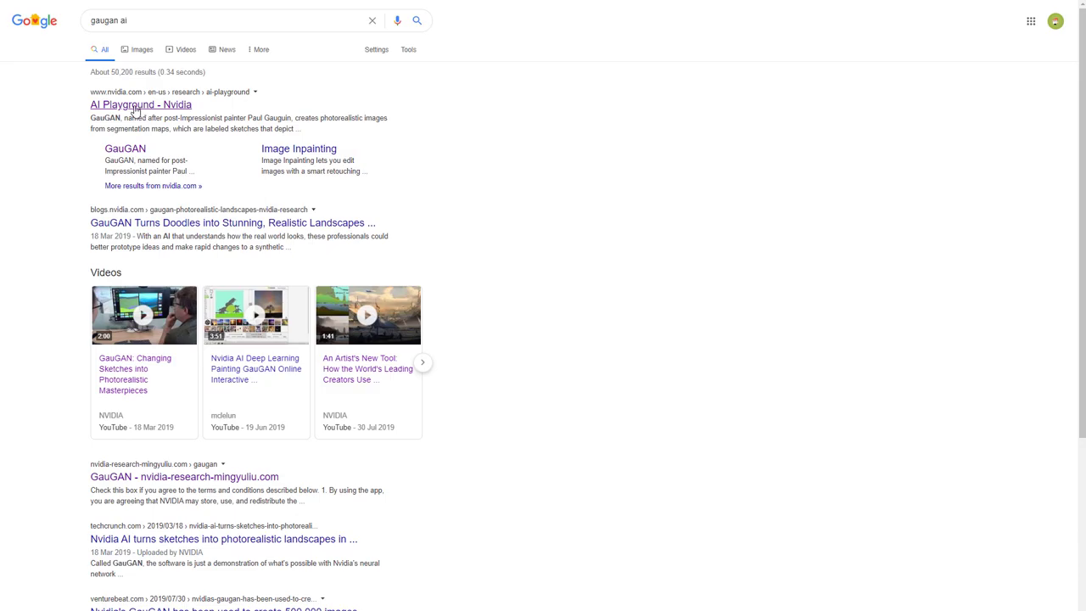
click(134, 109)
scroll(695, 356, down, 7)
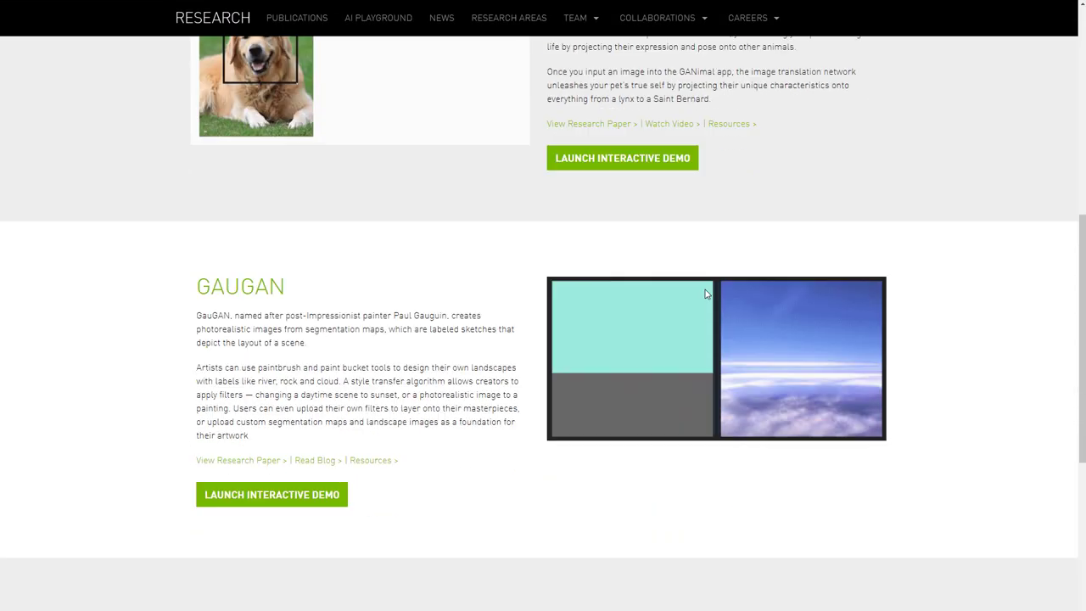
scroll(754, 260, up, 1)
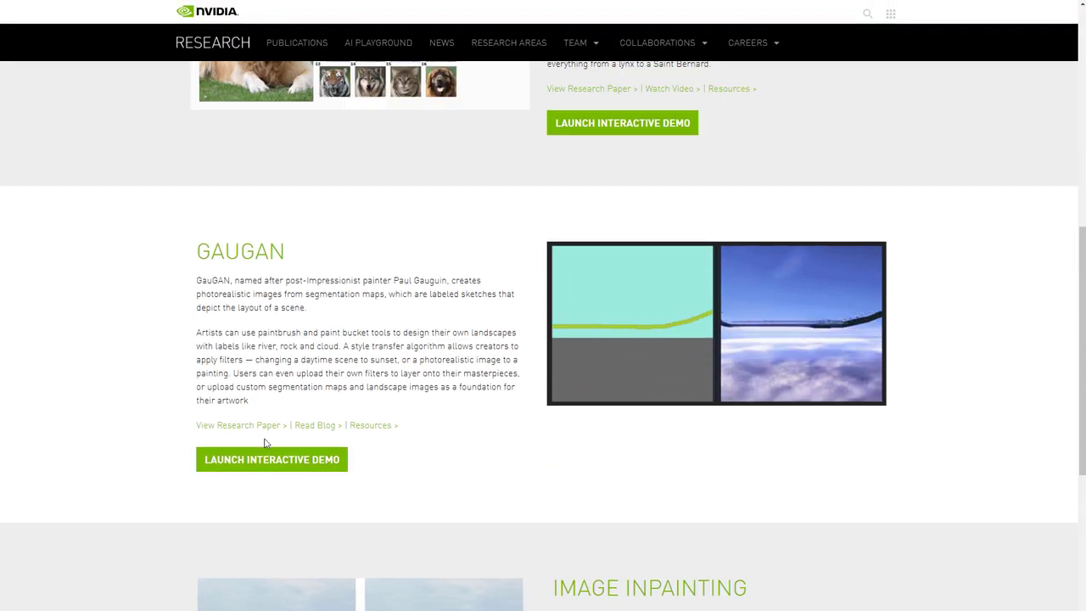
click(243, 460)
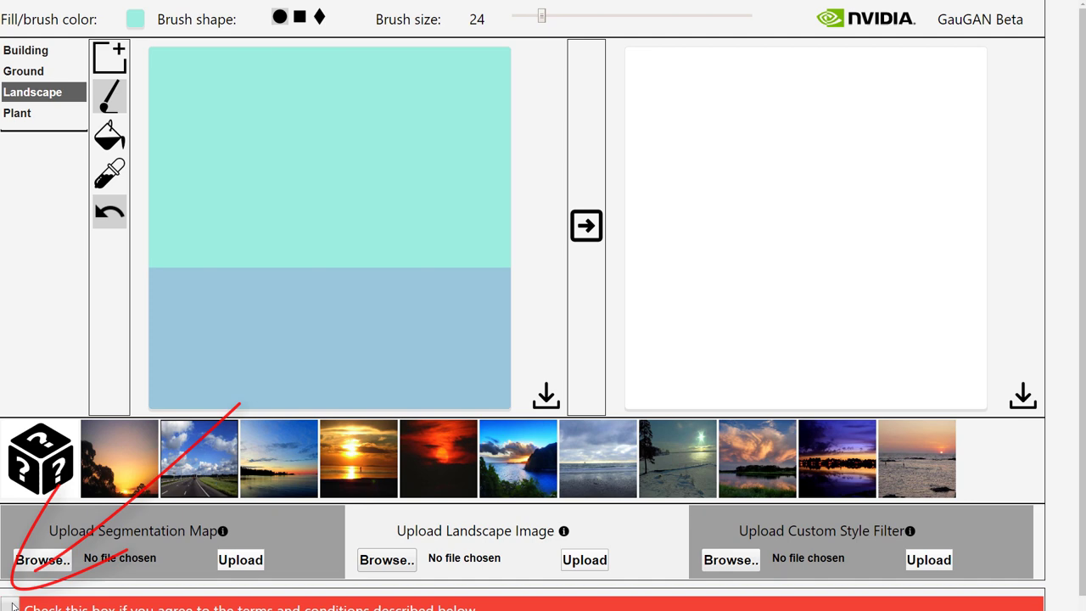
Tick the terms and conditions checkbox at the bottom of the GauGAN page
click(11, 605)
scroll(240, 582, down, 2)
scroll(240, 583, up, 2)
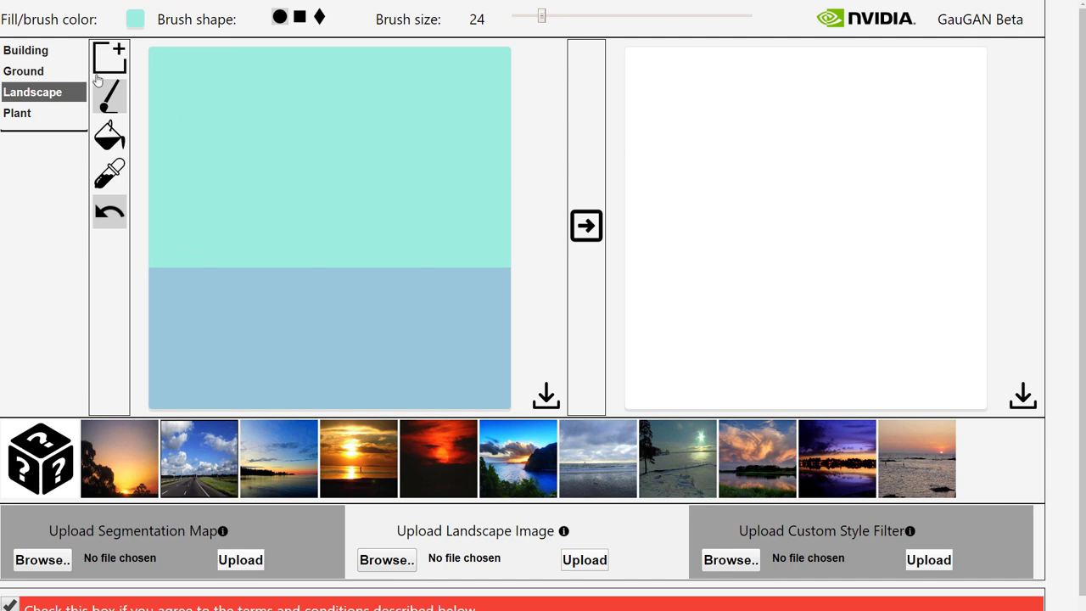
Choose Rock from the Landscape labels
click(108, 93)
click(32, 96)
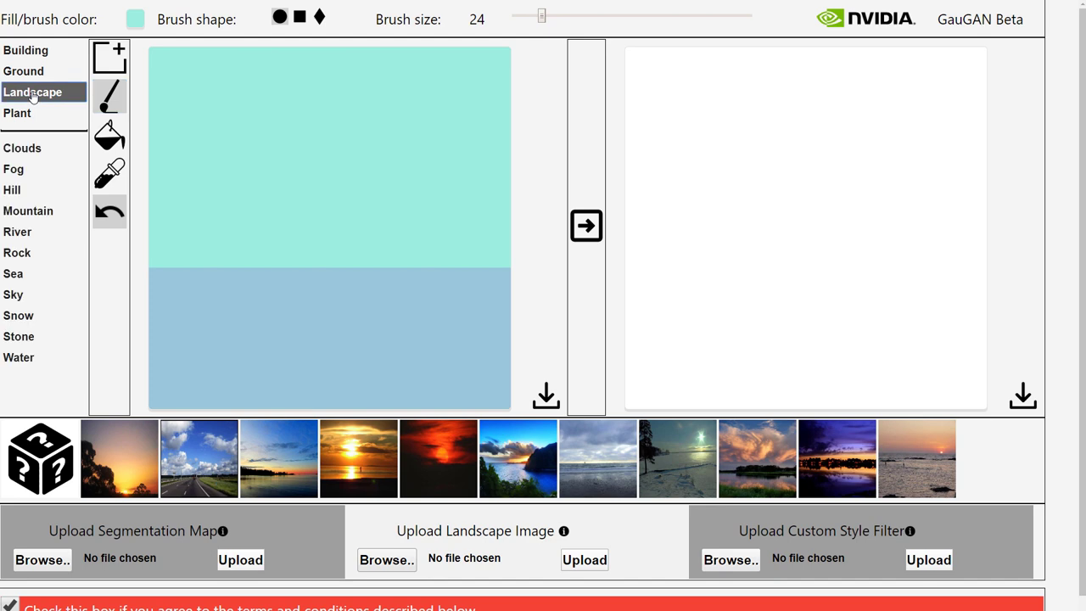
click(24, 256)
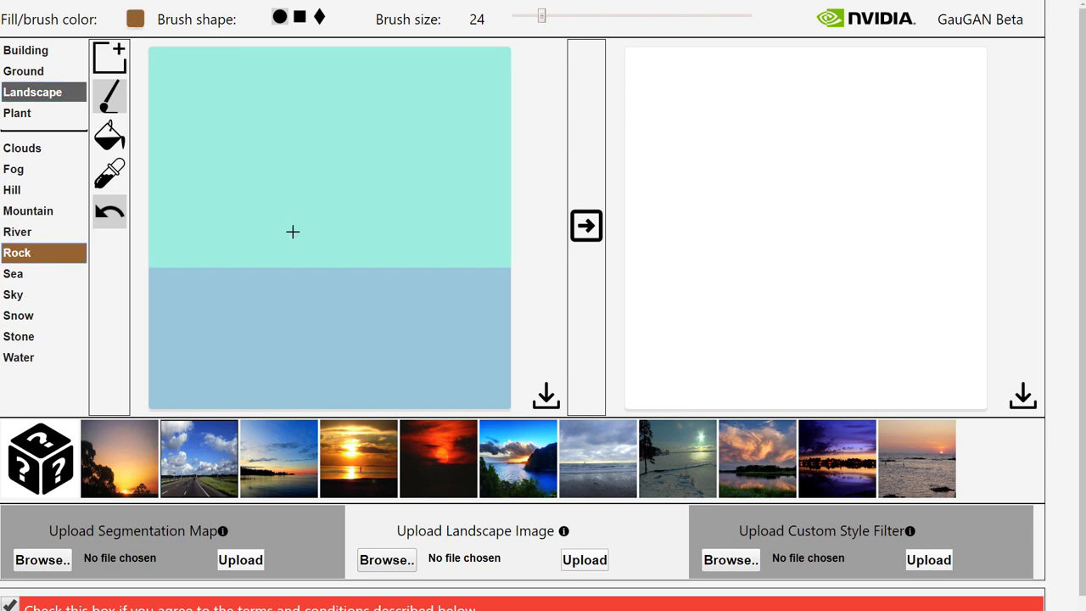
Brush a rock cliff along the right side of the sea and generate the realistic image
click(113, 107)
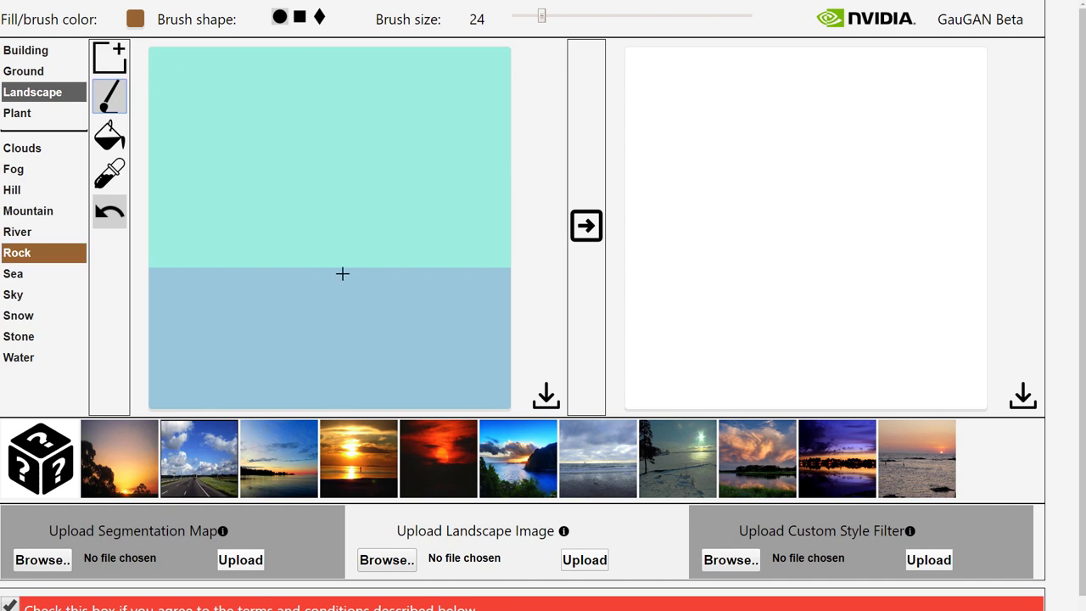
mouse_move(341, 273)
mouse_down()
mouse_move(340, 236)
mouse_move(322, 282)
mouse_move(366, 229)
mouse_move(359, 301)
mouse_move(390, 304)
mouse_move(358, 295)
mouse_move(380, 283)
mouse_move(441, 308)
mouse_move(524, 320)
mouse_move(514, 290)
mouse_move(394, 268)
mouse_move(397, 222)
mouse_move(414, 232)
mouse_move(434, 223)
mouse_move(444, 256)
mouse_move(498, 234)
mouse_move(392, 268)
mouse_up()
scroll(315, 300, down, 2)
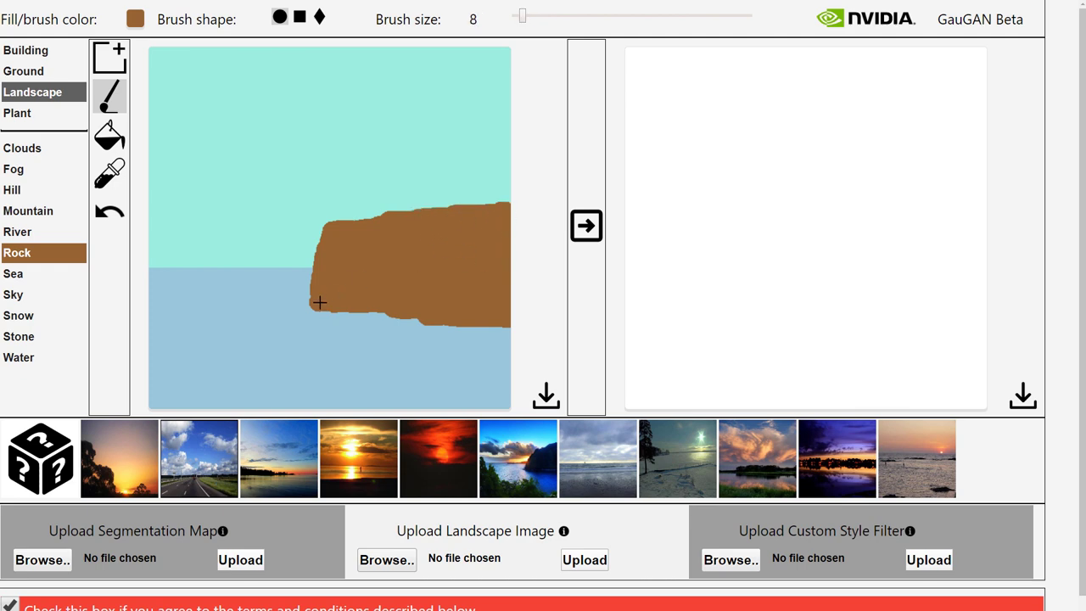
drag(315, 300, 329, 313)
click(587, 228)
click(585, 227)
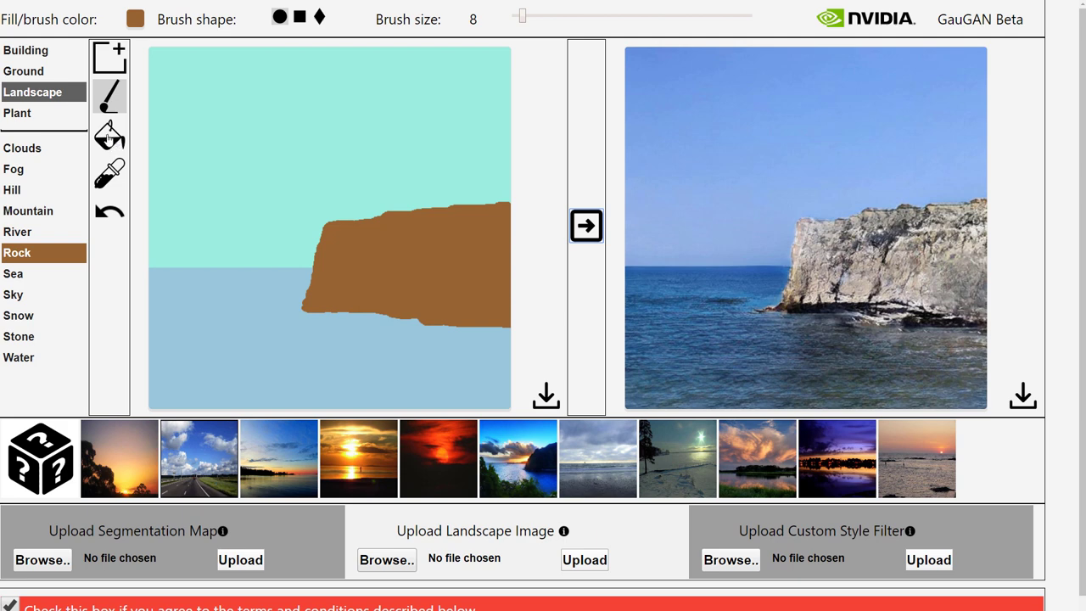
Bucket-fill the lower sea area with Water and regenerate the image
click(111, 140)
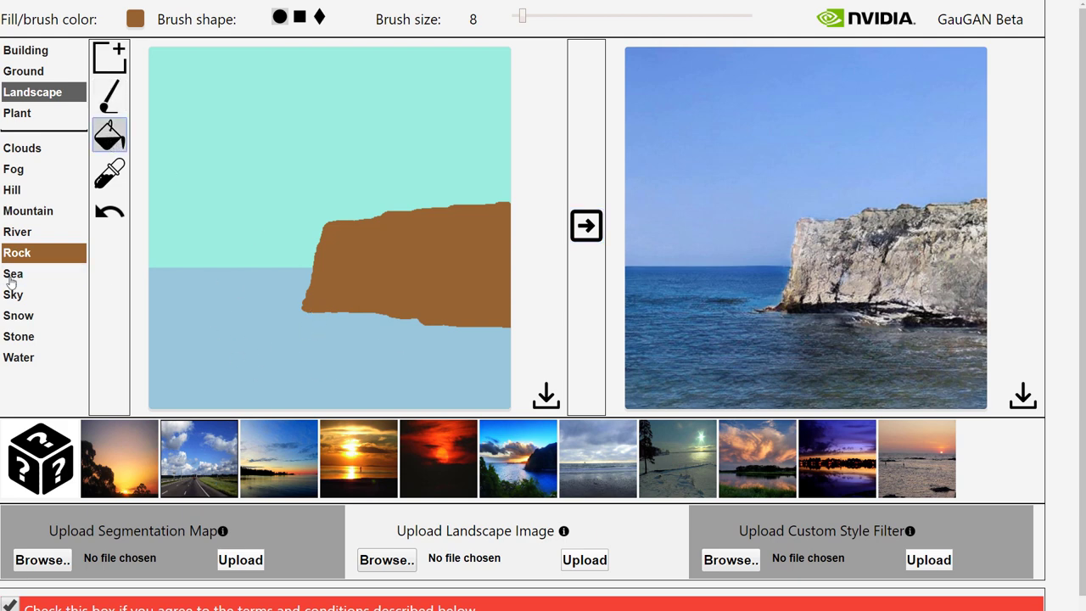
click(42, 274)
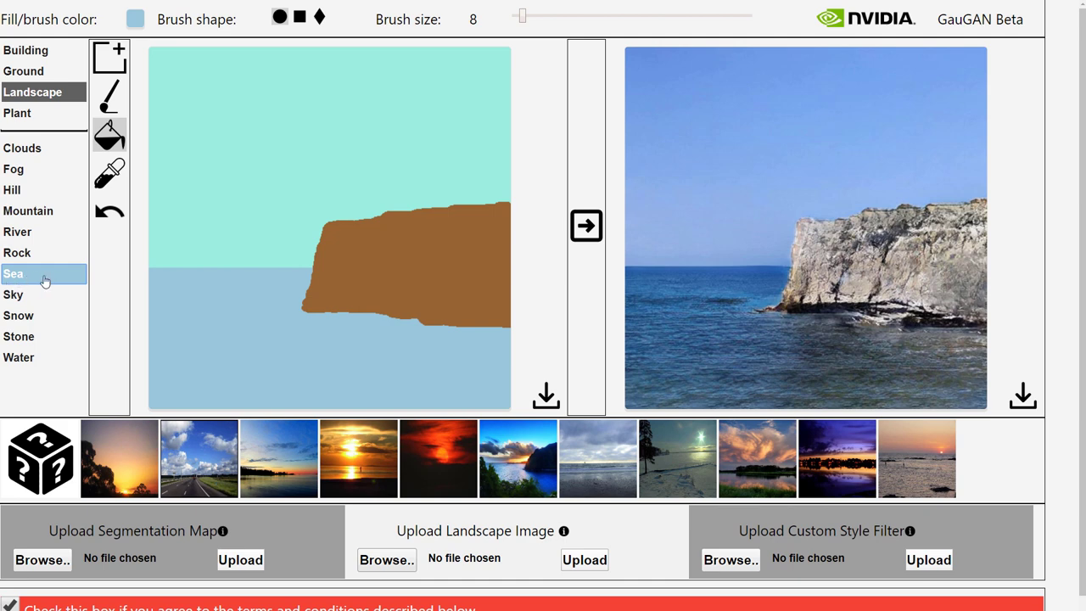
click(26, 360)
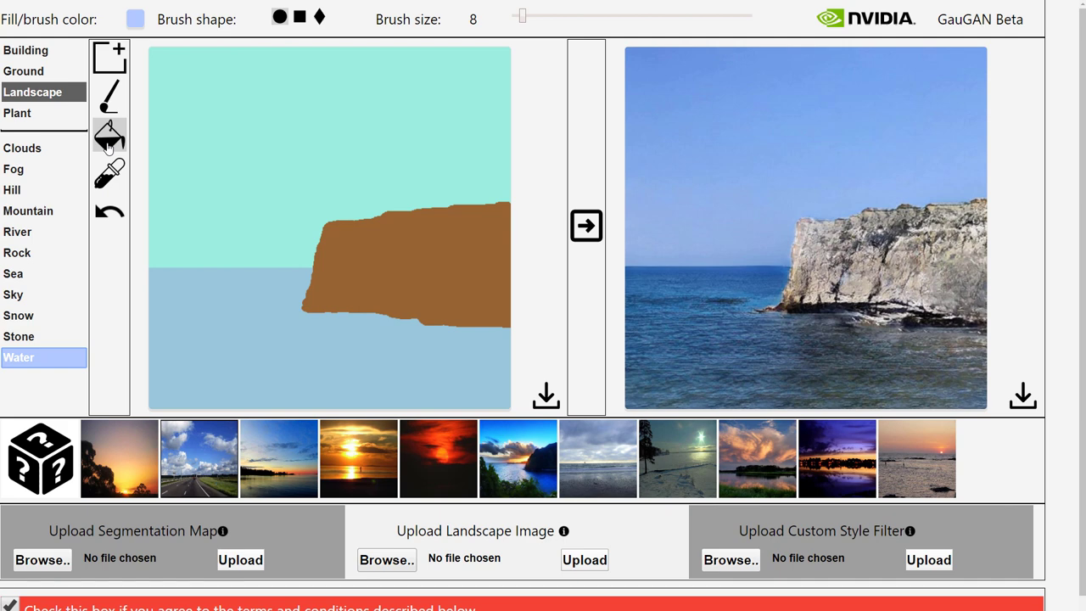
click(108, 144)
click(225, 300)
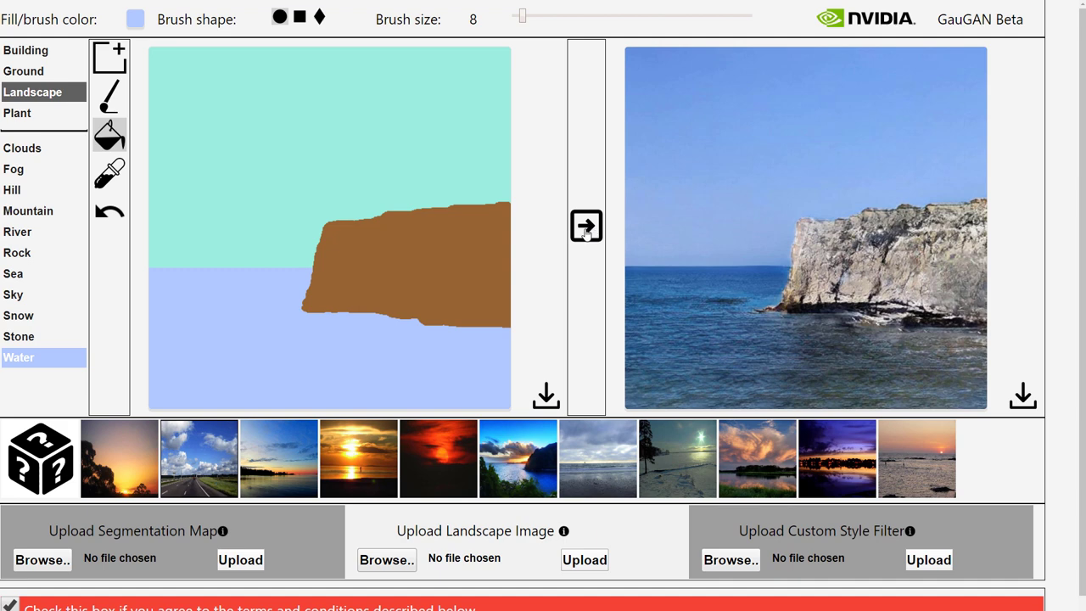
click(587, 229)
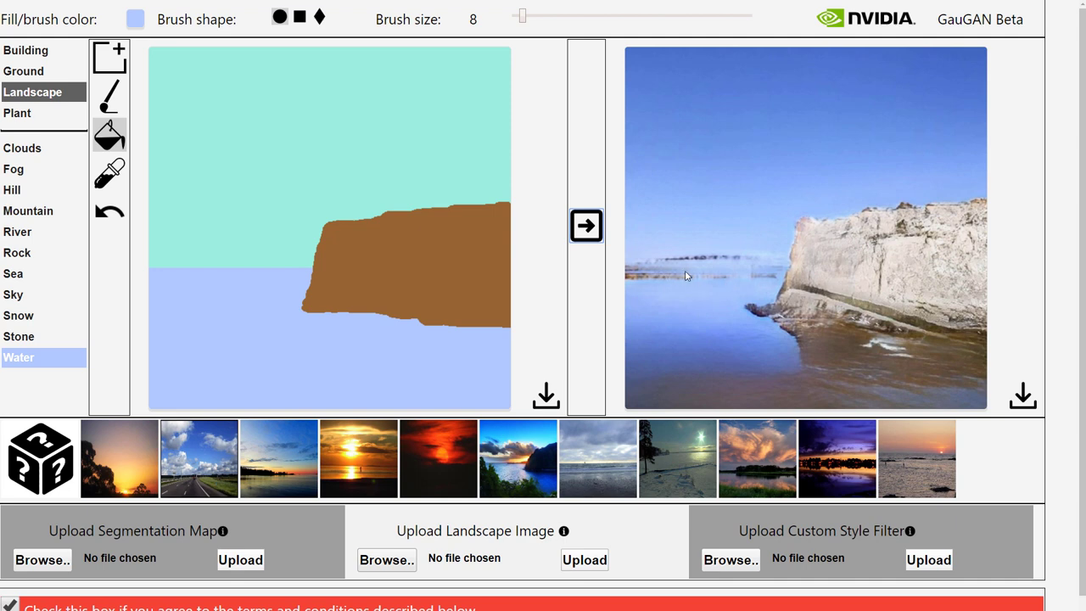
Undo the Water fill, reselect Sea as the label, and return to the brush
click(108, 219)
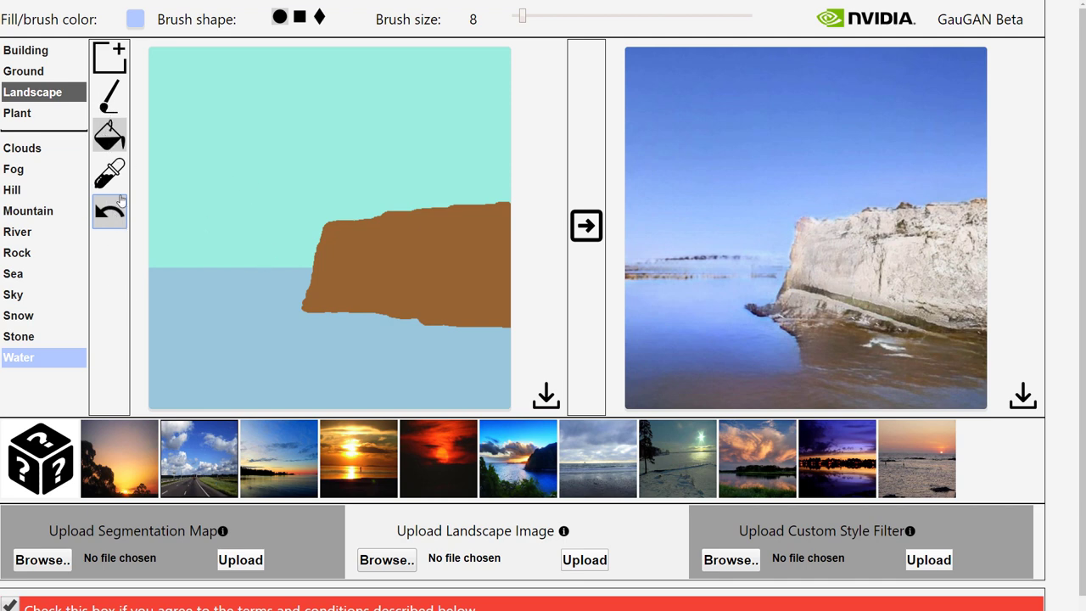
click(106, 146)
click(32, 278)
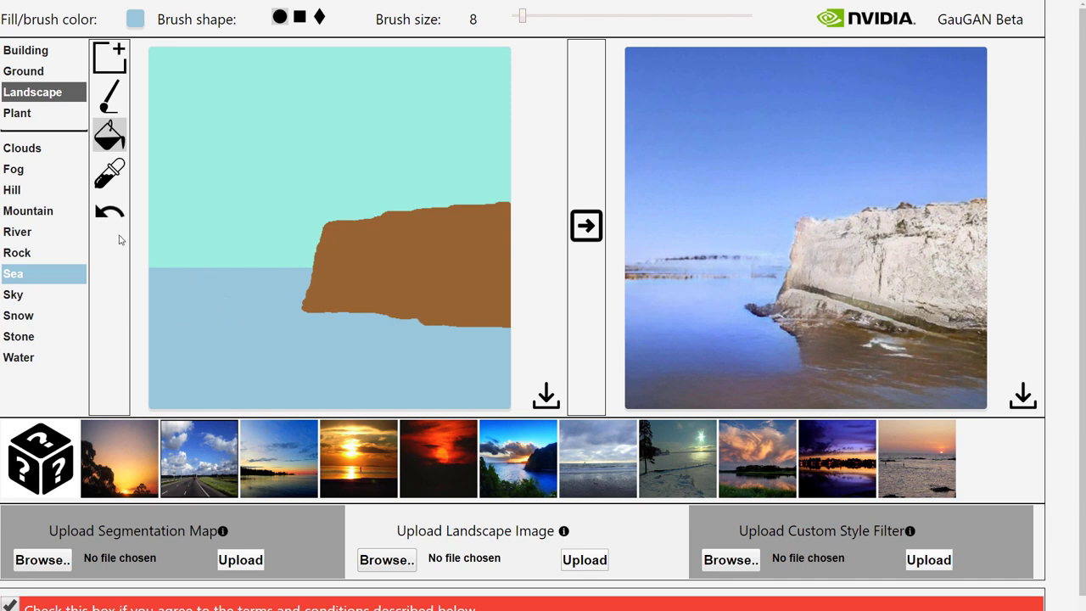
key(b)
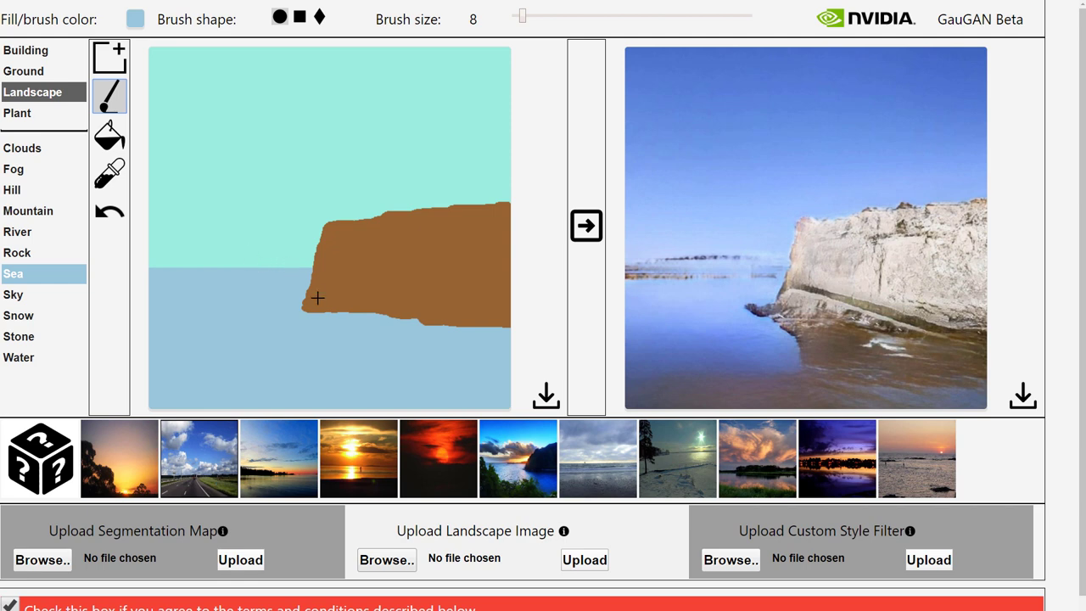
Regenerate the image, then brush a green Hill line diagonally across the lower left
click(111, 135)
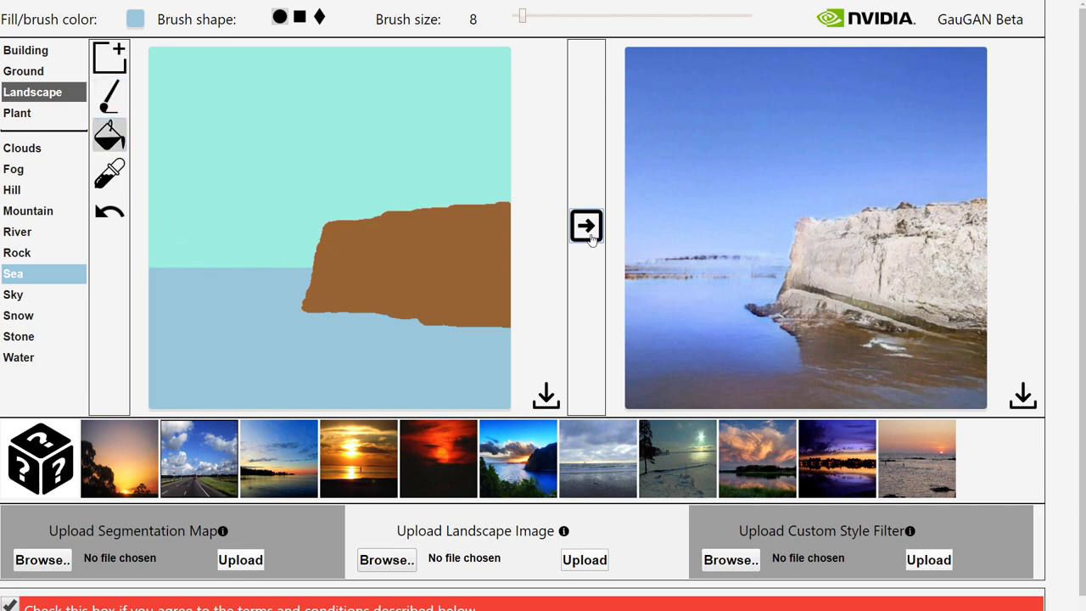
click(591, 239)
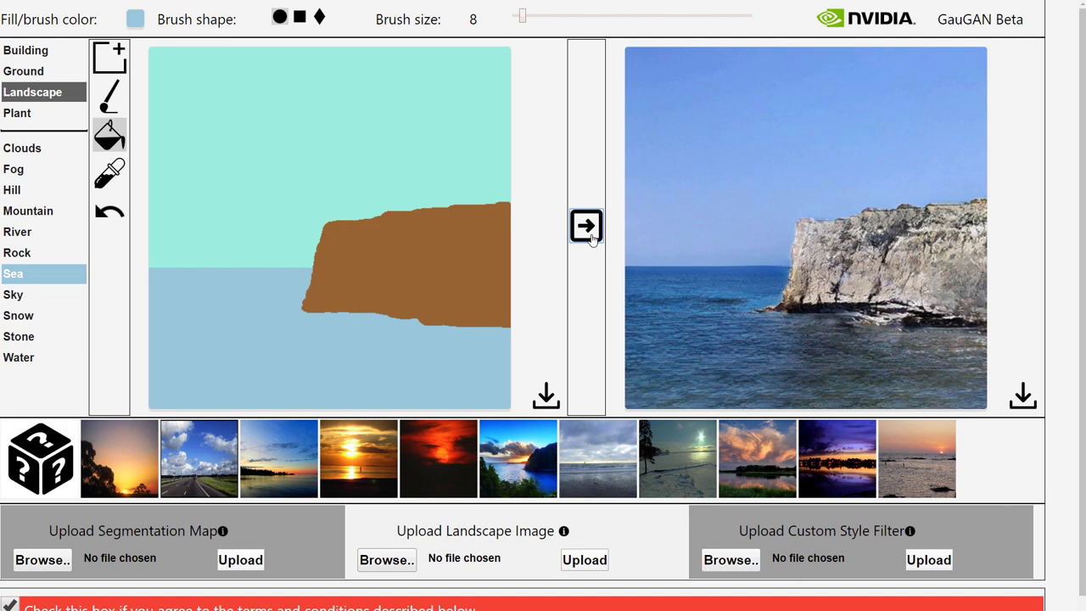
click(22, 199)
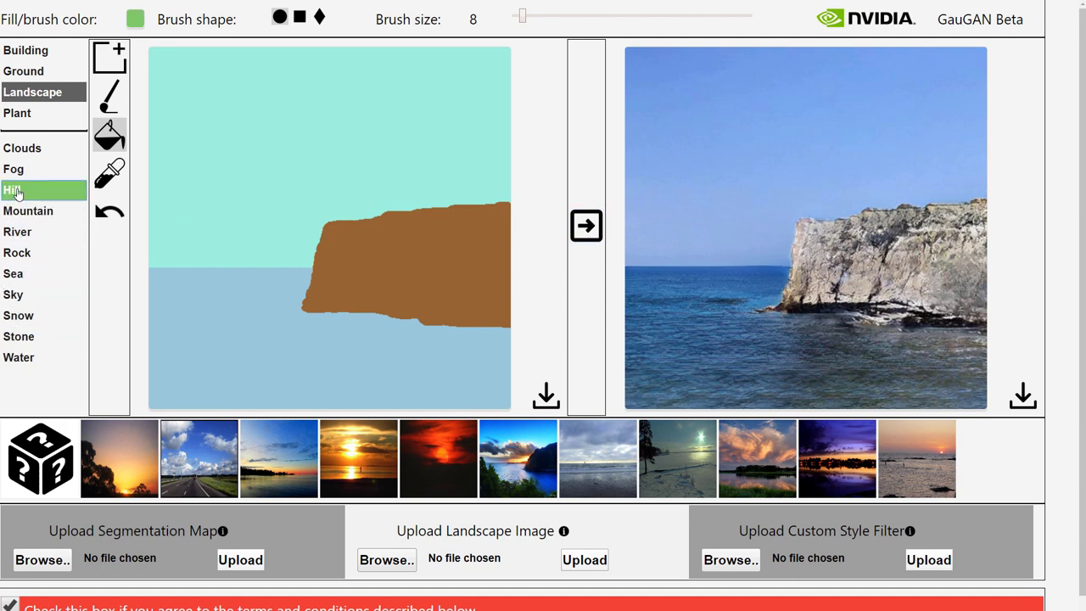
click(110, 99)
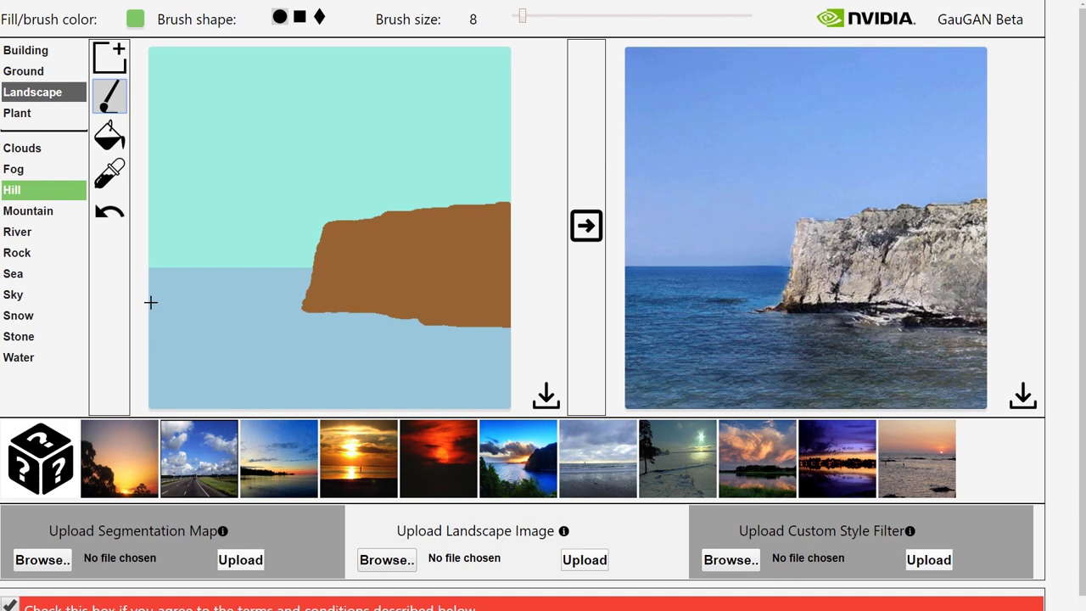
mouse_move(152, 302)
mouse_down()
mouse_move(337, 410)
mouse_move(329, 405)
mouse_up()
Bucket-fill below the Hill line, then undo that fill
click(109, 136)
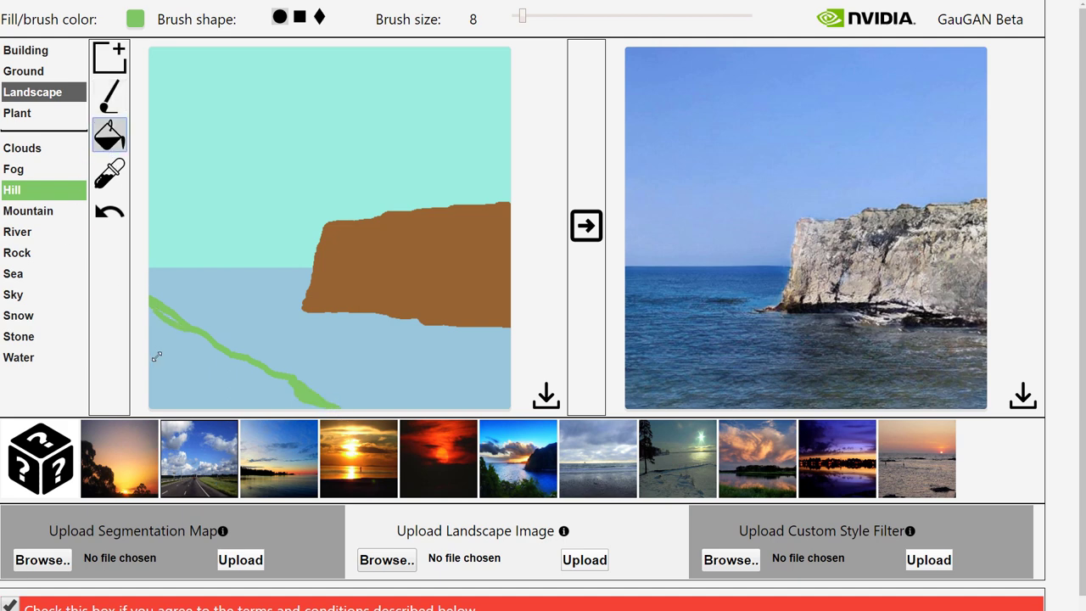
click(186, 367)
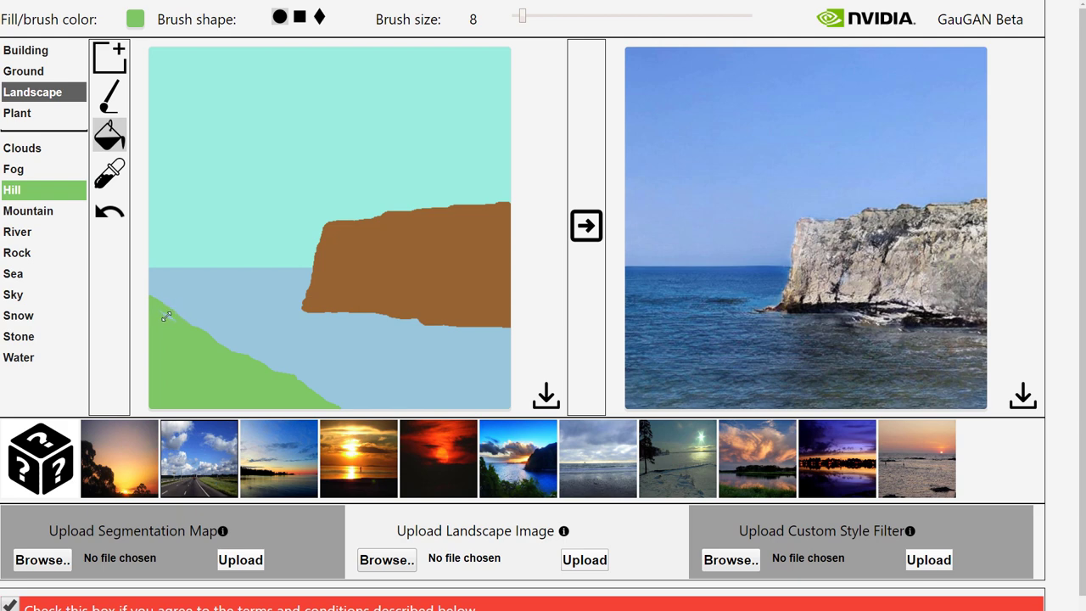
click(109, 99)
click(110, 212)
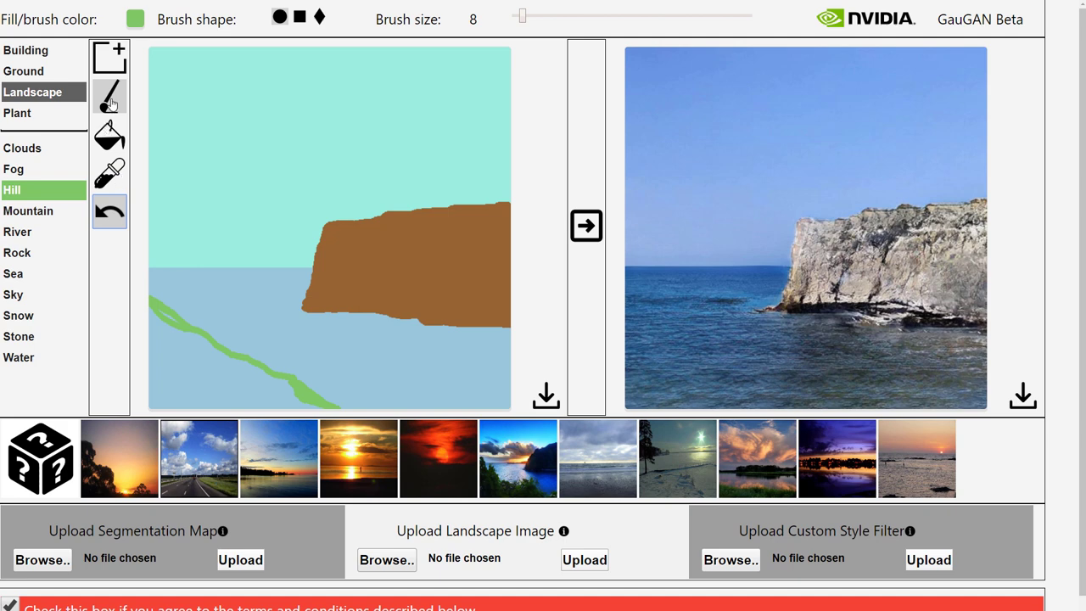
Sample the sea's light blue and paint it over part of the hill stroke
click(109, 174)
click(237, 288)
mouse_move(330, 390)
mouse_down()
mouse_move(280, 389)
mouse_move(309, 381)
mouse_up()
Sample the Hill green, try a fill that floods the sea, render, undo it and re-render
click(108, 174)
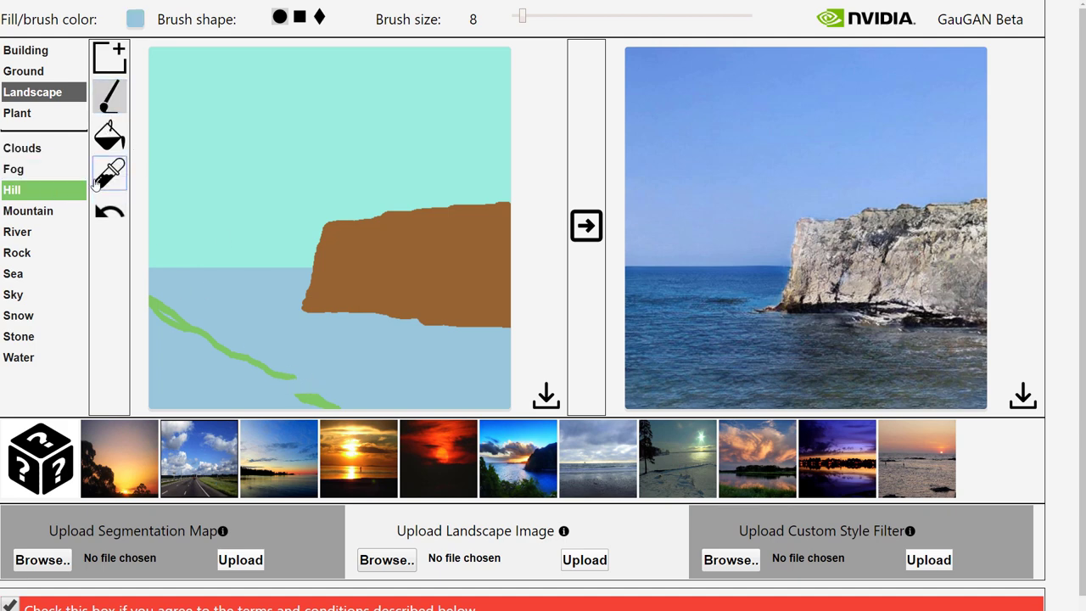
click(312, 395)
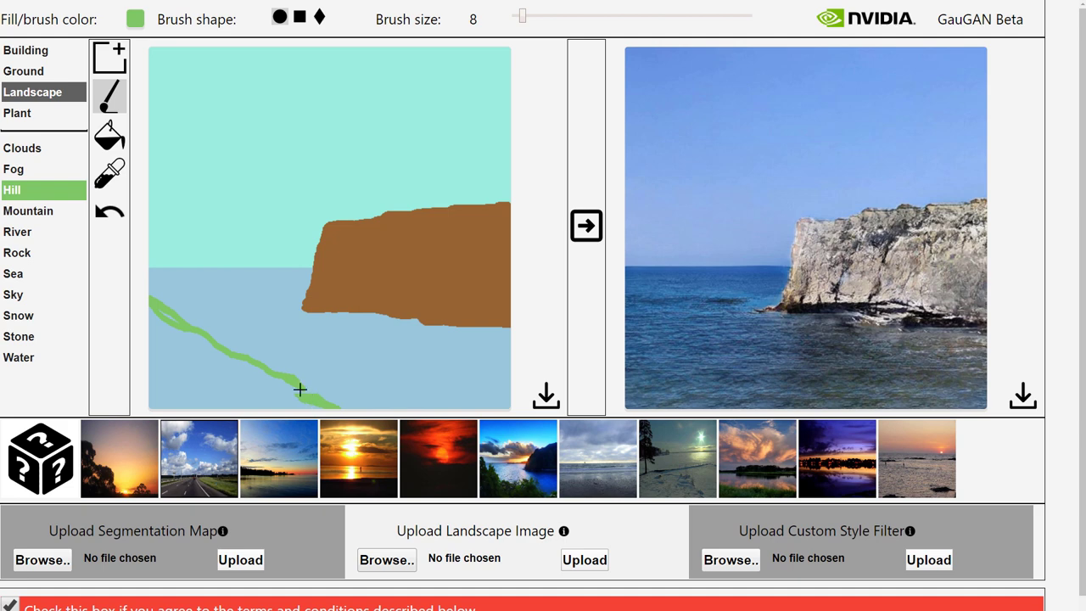
click(111, 137)
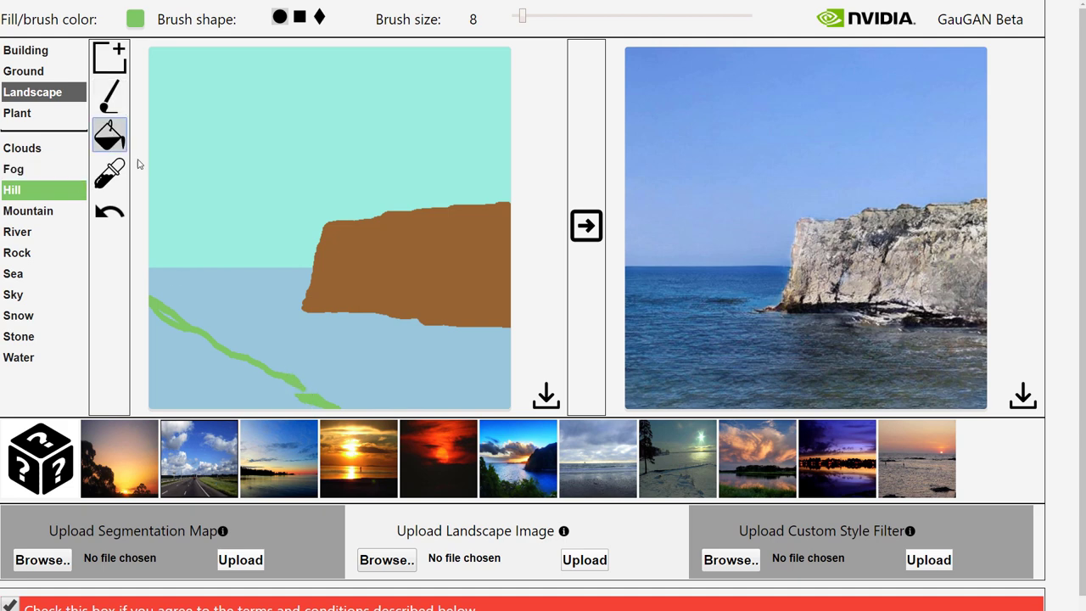
click(198, 380)
click(587, 235)
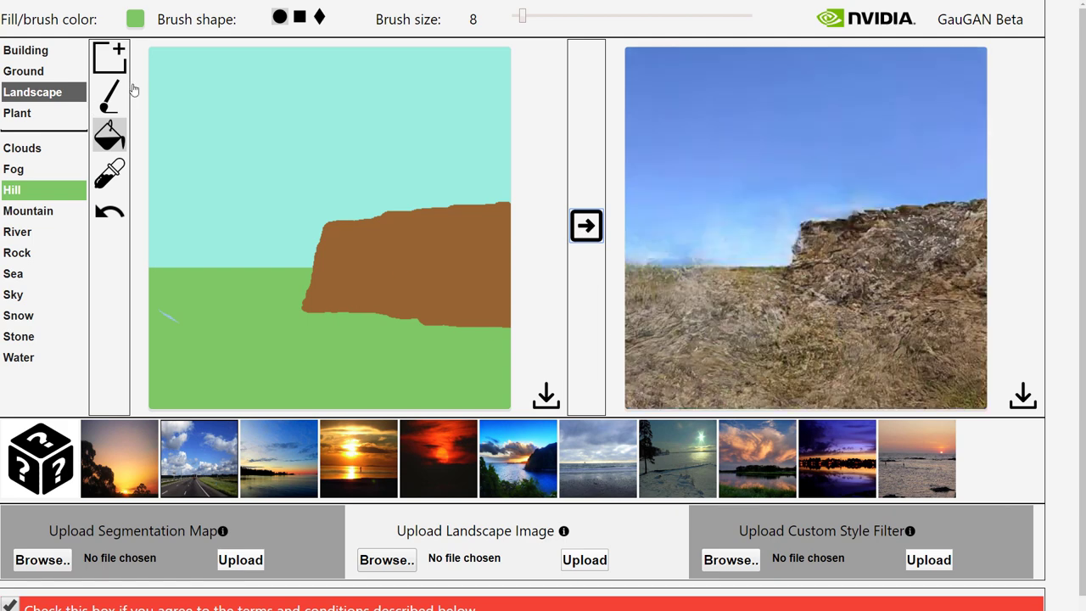
click(114, 218)
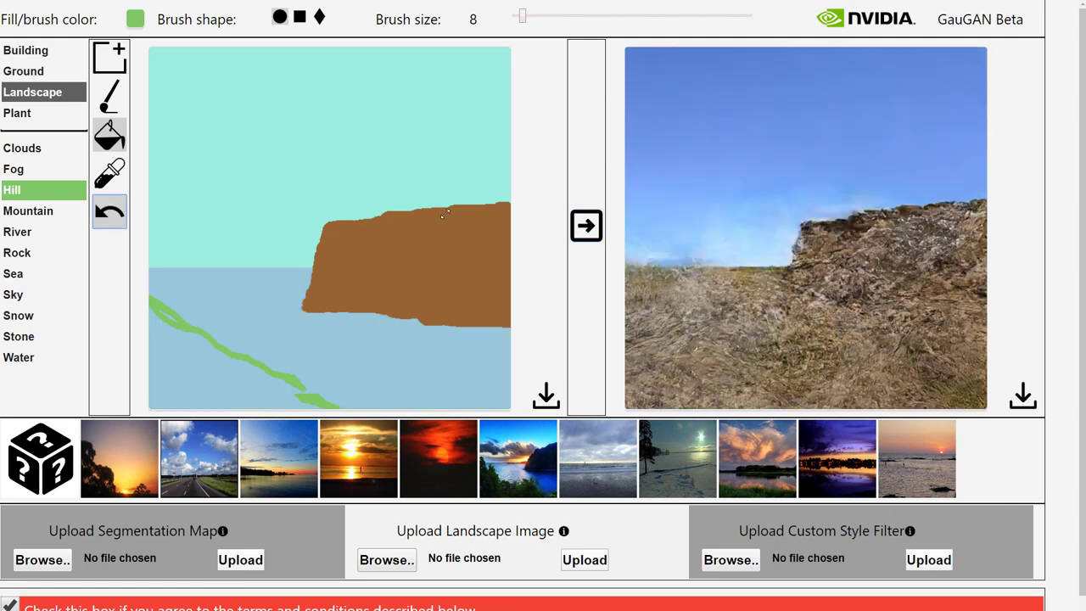
click(584, 227)
Bucket-fill the corner below the diagonal stroke with Hill
click(109, 98)
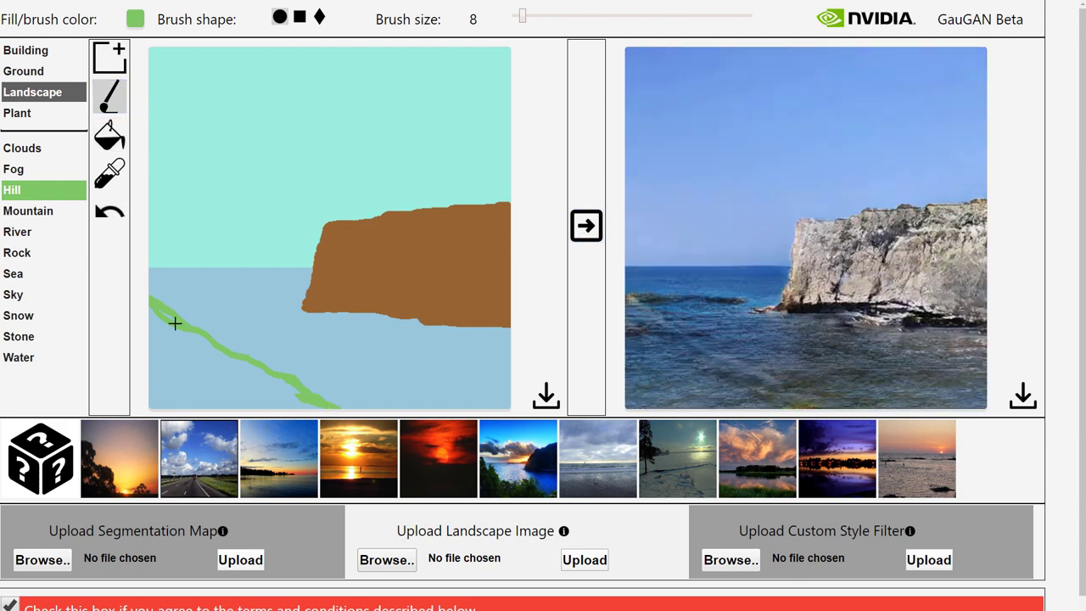
click(106, 146)
click(181, 363)
click(113, 110)
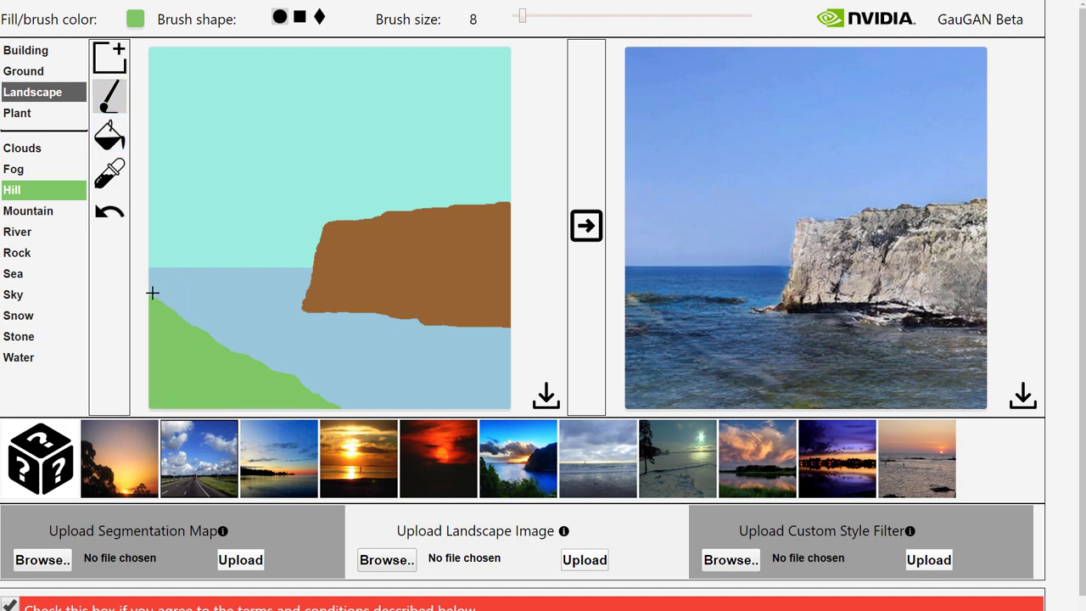
Render the grassy hillside, then paint a chain of Hill dabs across the sky at brush size 26
click(584, 235)
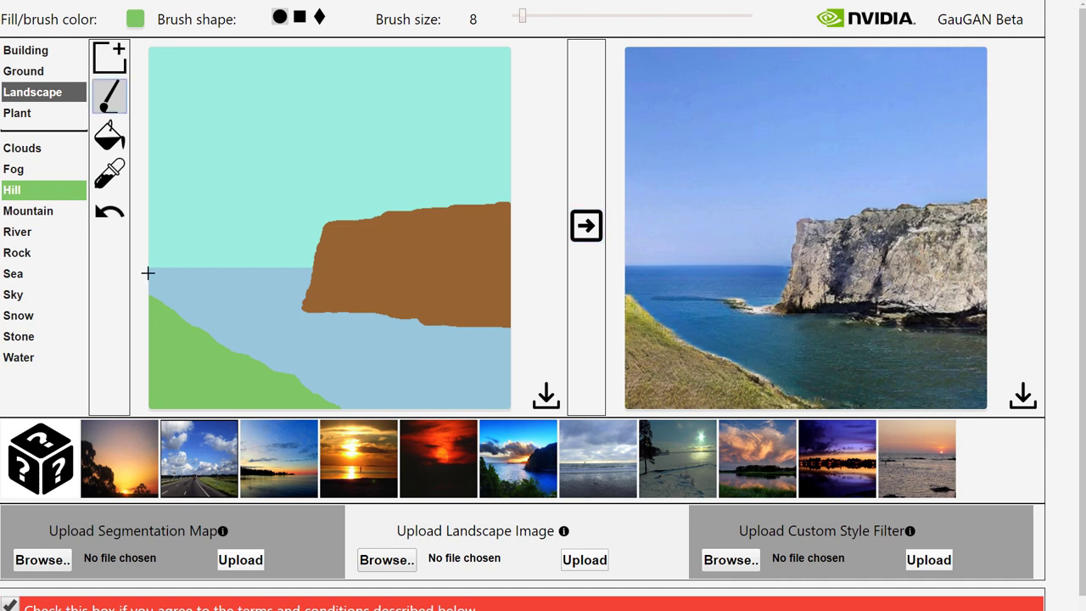
scroll(226, 184, up, 3)
click(188, 235)
mouse_move(191, 234)
mouse_down()
mouse_move(235, 206)
mouse_move(209, 219)
mouse_up()
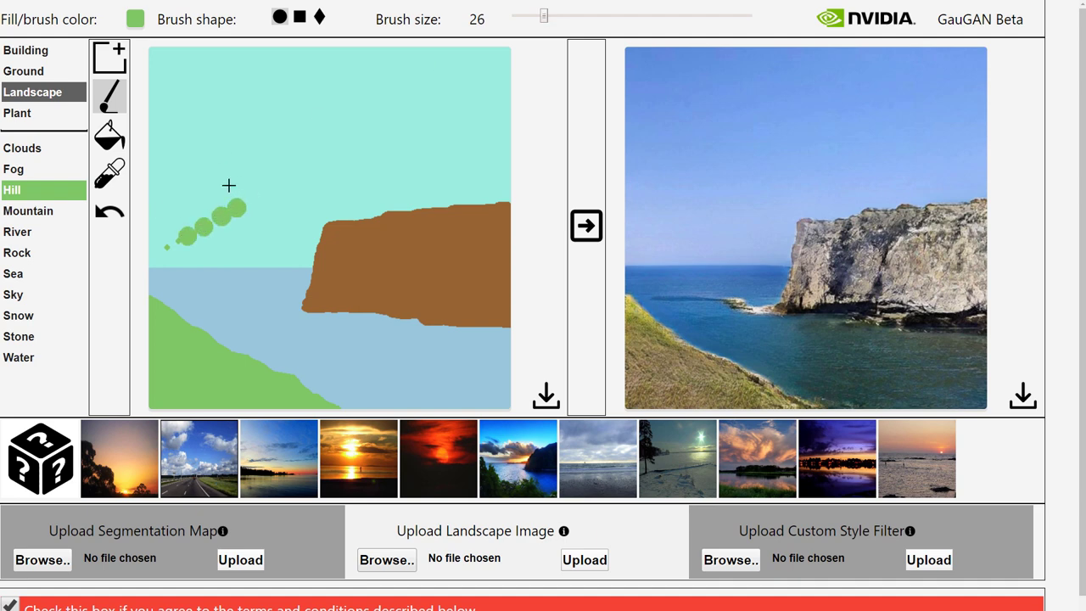
click(110, 145)
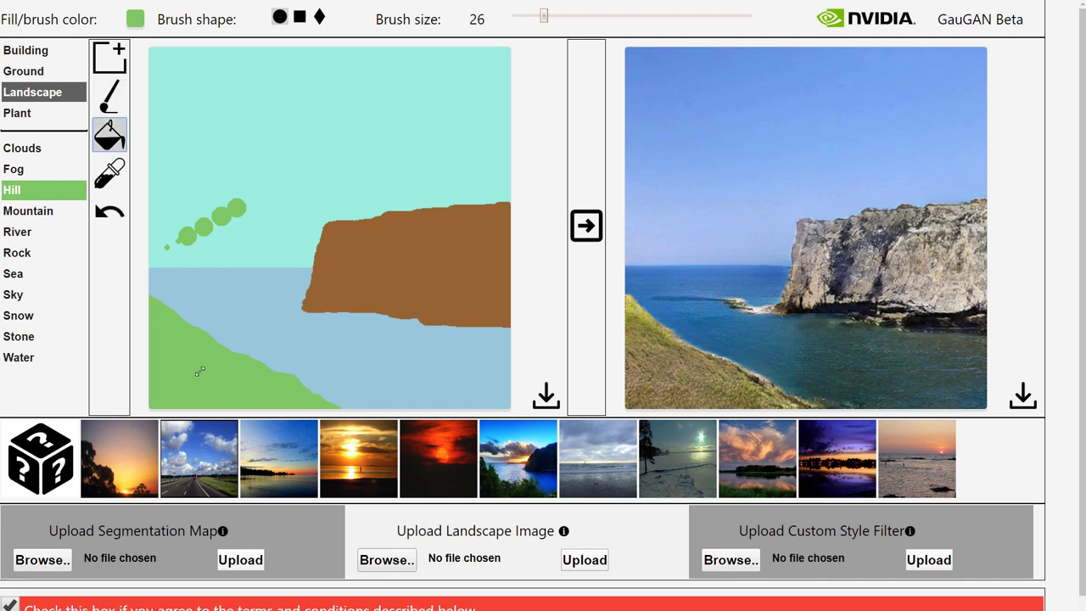
click(263, 326)
click(109, 212)
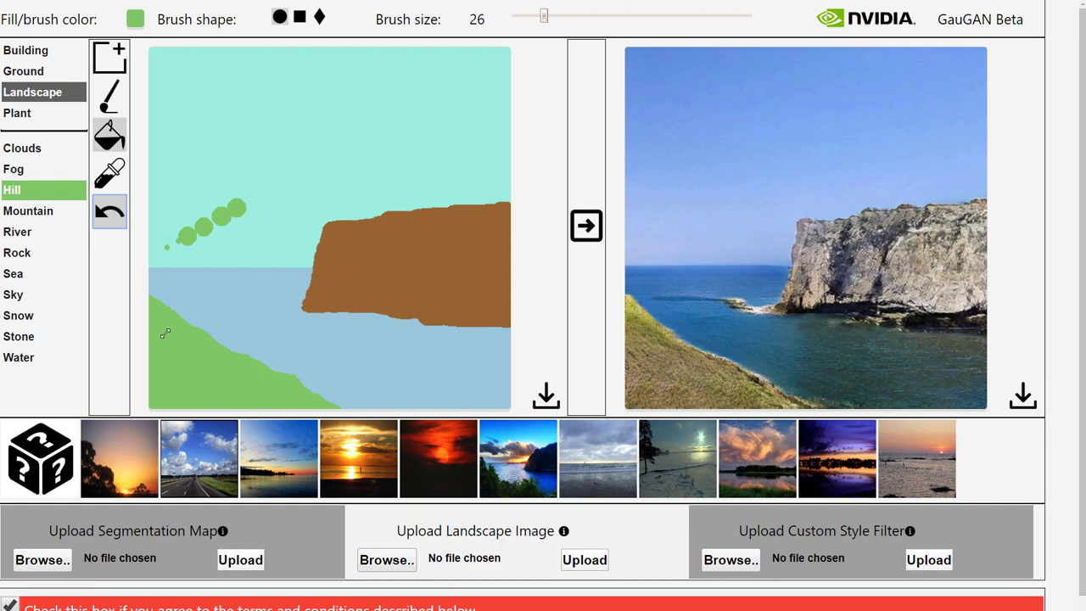
click(108, 102)
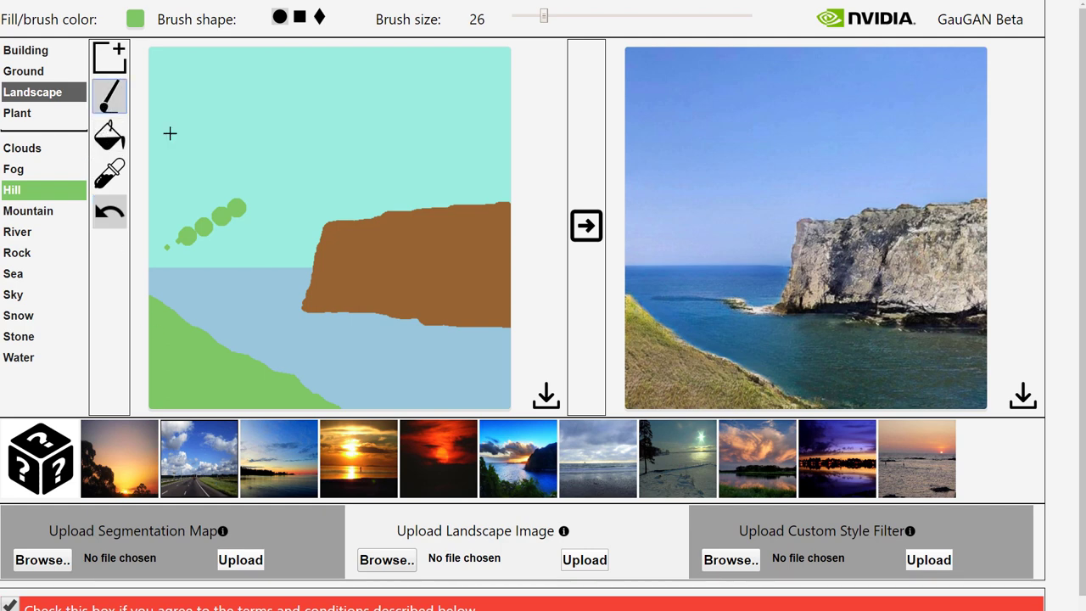
Sample the sky's light cyan and brush it over the green Hill dabs in the sky
click(113, 178)
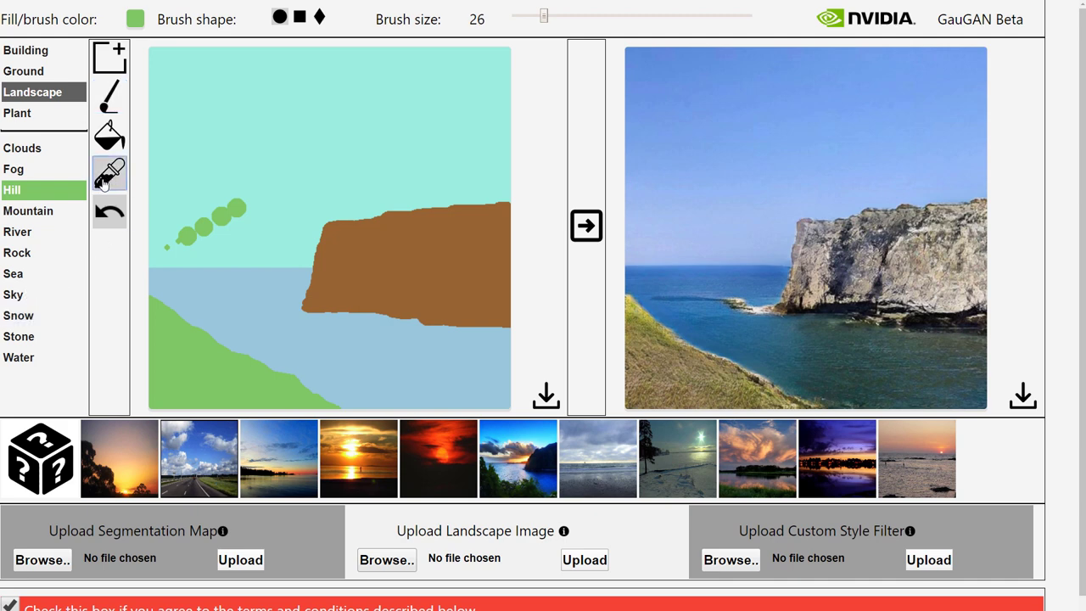
click(277, 157)
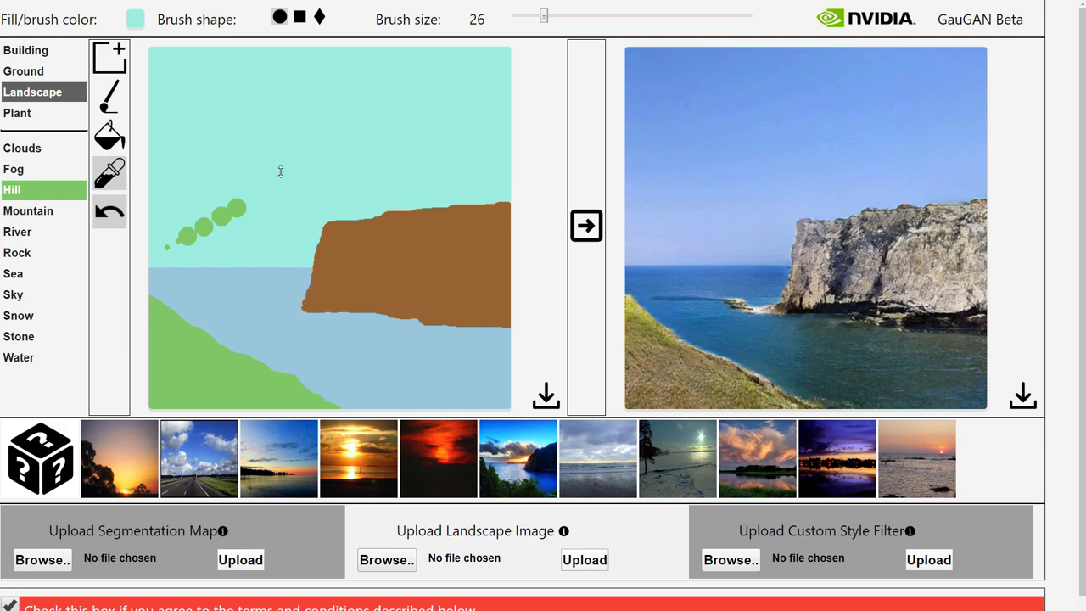
click(108, 100)
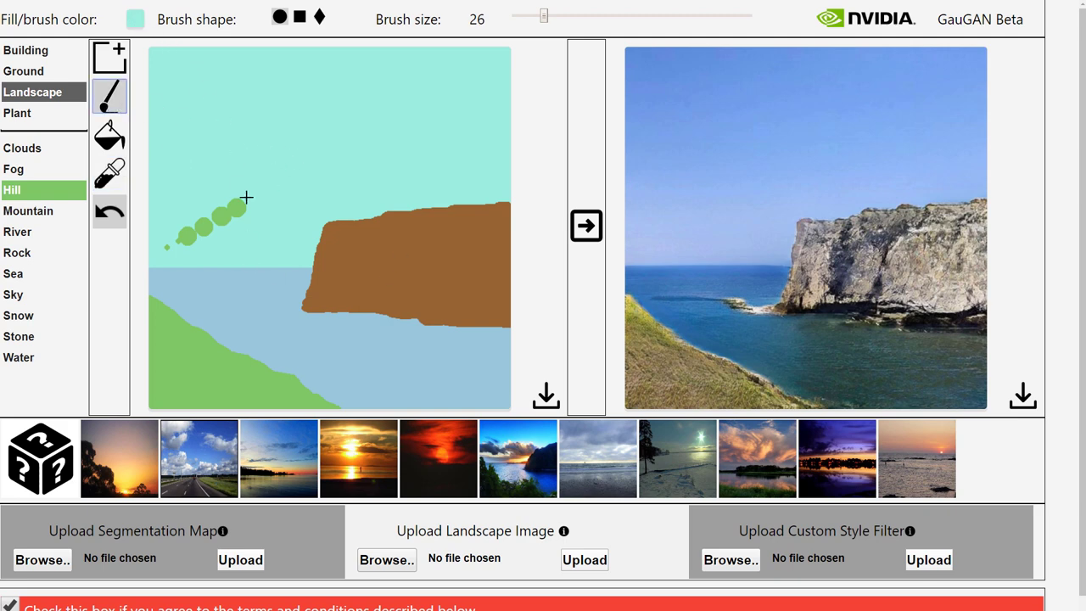
mouse_move(246, 198)
mouse_down()
mouse_move(175, 234)
mouse_move(204, 242)
mouse_up()
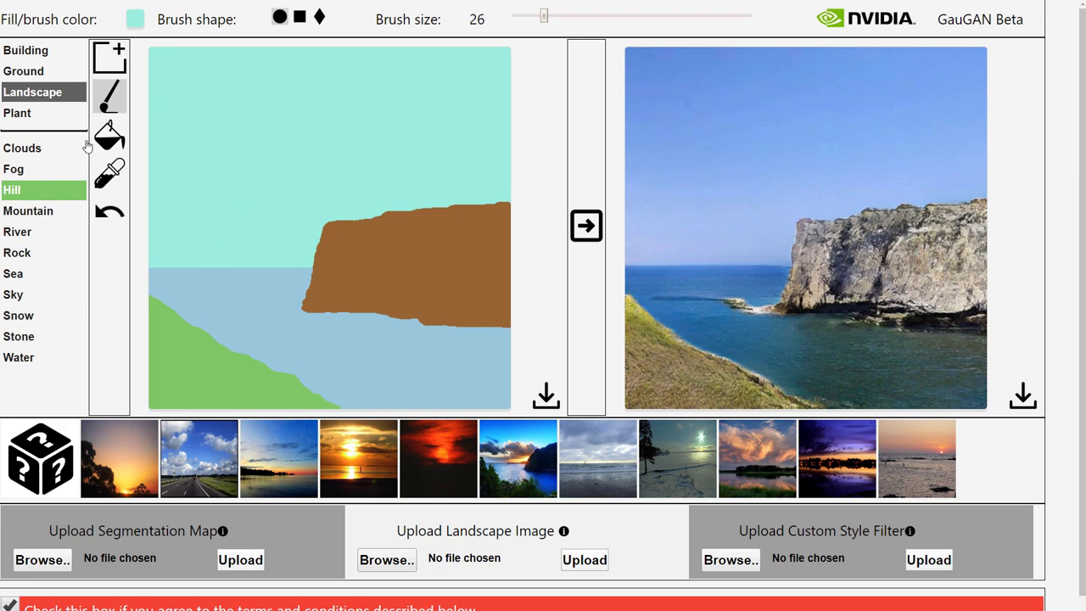
click(108, 104)
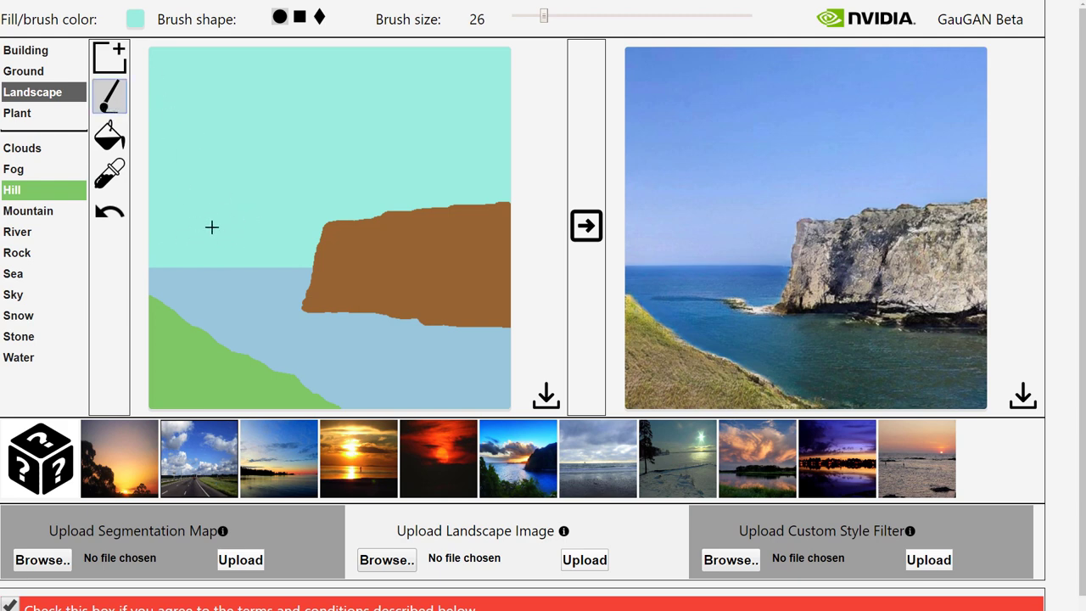
click(27, 190)
mouse_move(222, 235)
mouse_down()
mouse_move(226, 199)
mouse_move(203, 226)
mouse_move(241, 231)
mouse_move(226, 181)
mouse_move(208, 212)
mouse_up()
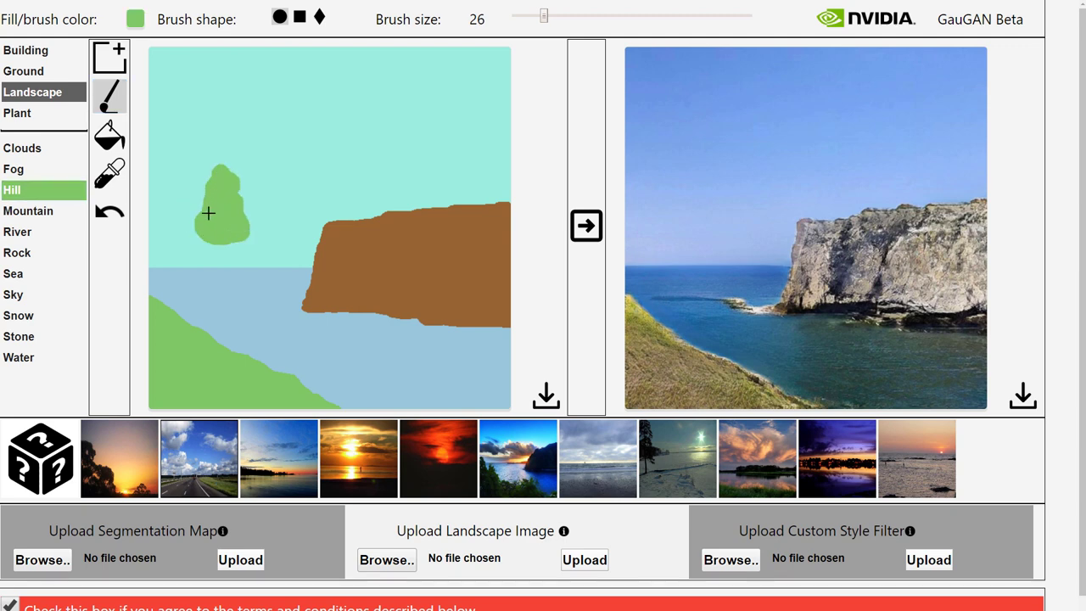
click(586, 233)
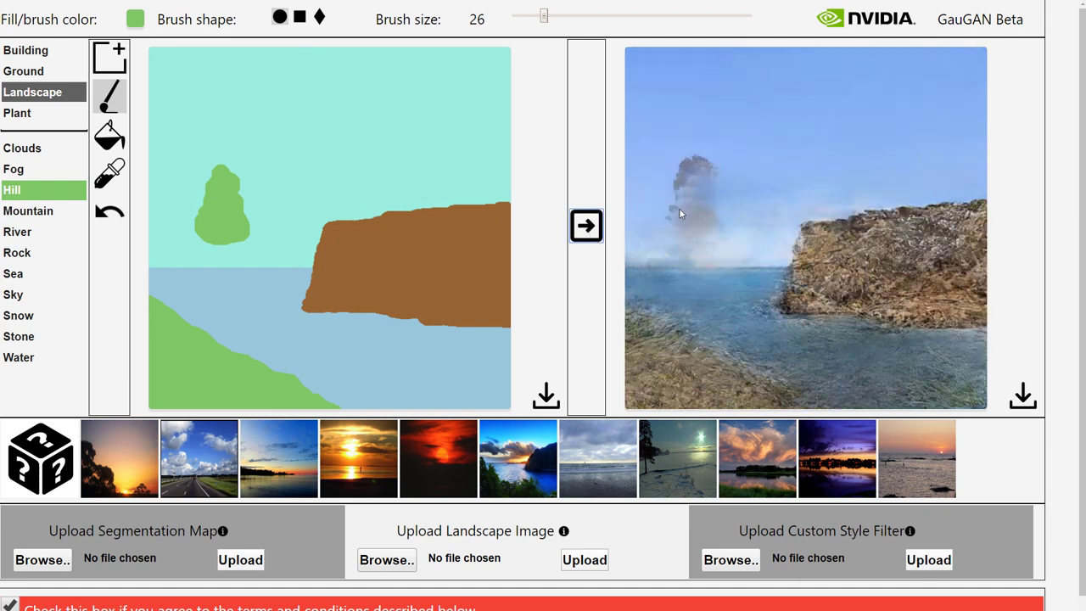
click(108, 212)
click(108, 211)
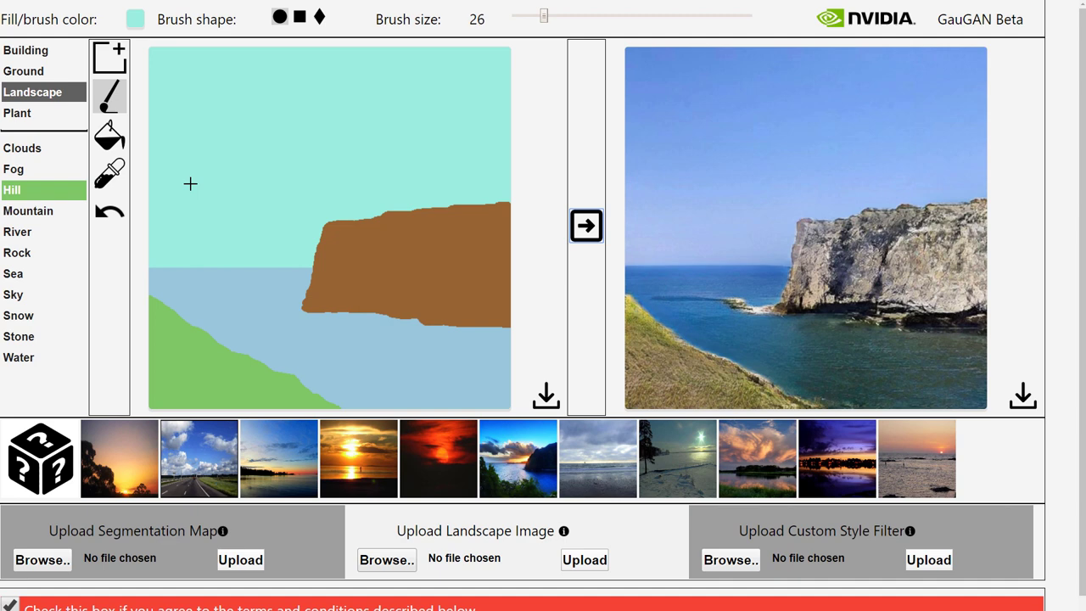
Select the Plant > Tree label with the freehand brush
click(116, 103)
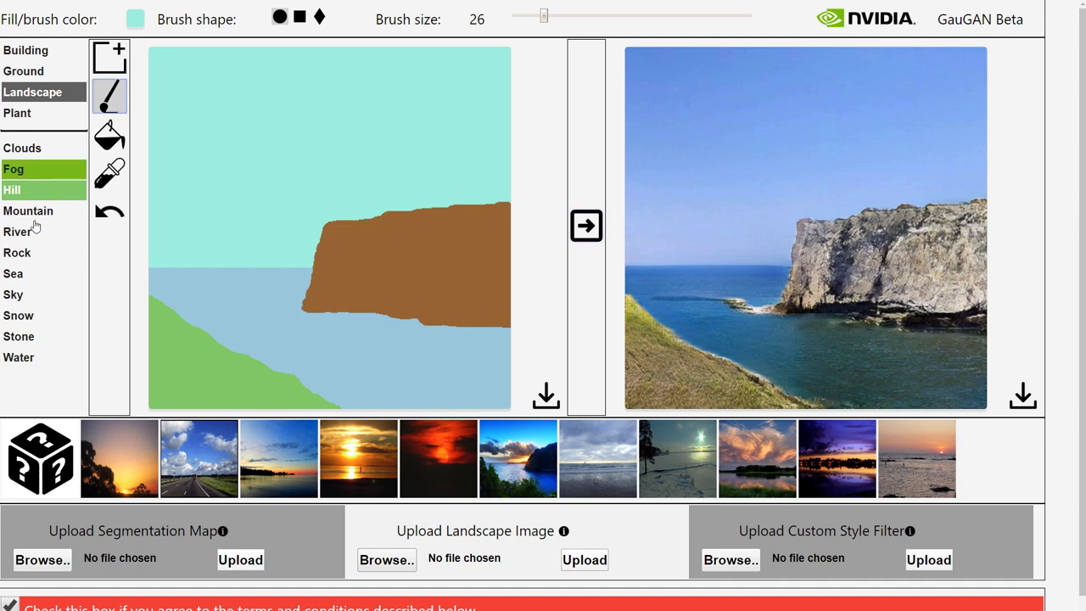
click(18, 112)
click(16, 232)
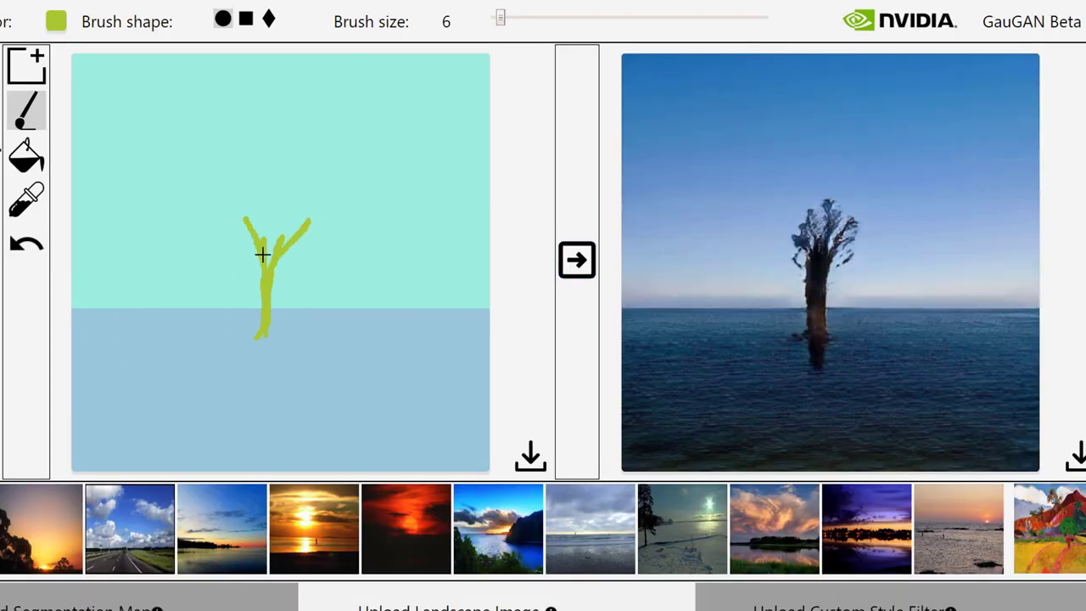
Paint a palm-like tree with trunk, fronds and crown over the cove, then reselect Tree
drag(314, 219, 355, 169)
drag(520, 16, 526, 15)
mouse_move(280, 178)
mouse_down()
mouse_move(312, 169)
mouse_move(285, 188)
mouse_up()
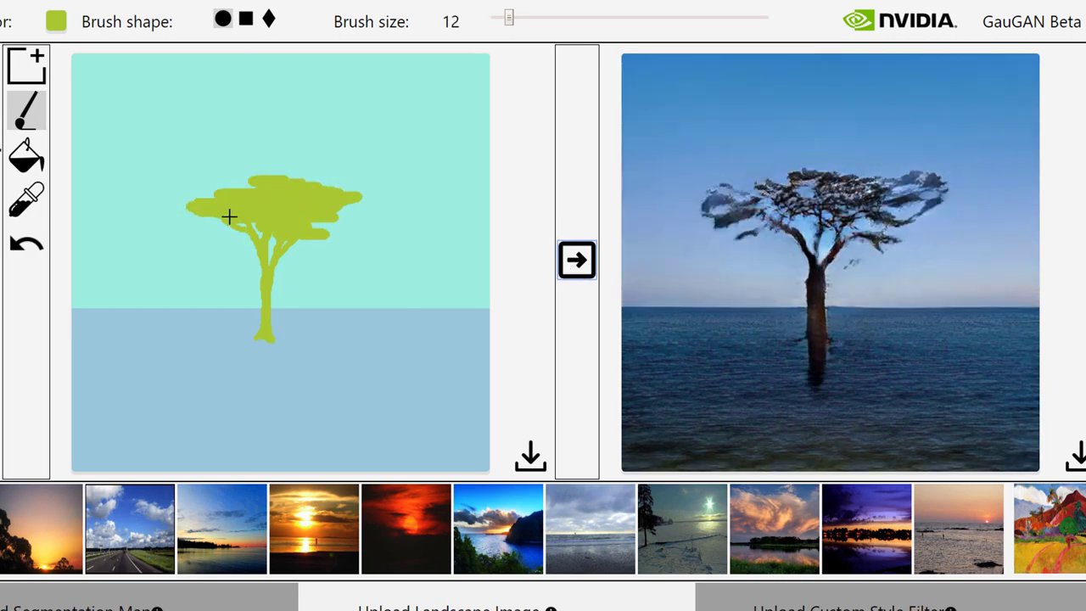
mouse_move(229, 217)
mouse_down()
mouse_move(274, 262)
mouse_move(267, 343)
mouse_up()
mouse_move(422, 343)
mouse_down()
mouse_move(424, 230)
mouse_move(386, 255)
mouse_up()
mouse_move(424, 225)
mouse_down()
mouse_move(467, 233)
mouse_move(433, 233)
mouse_up()
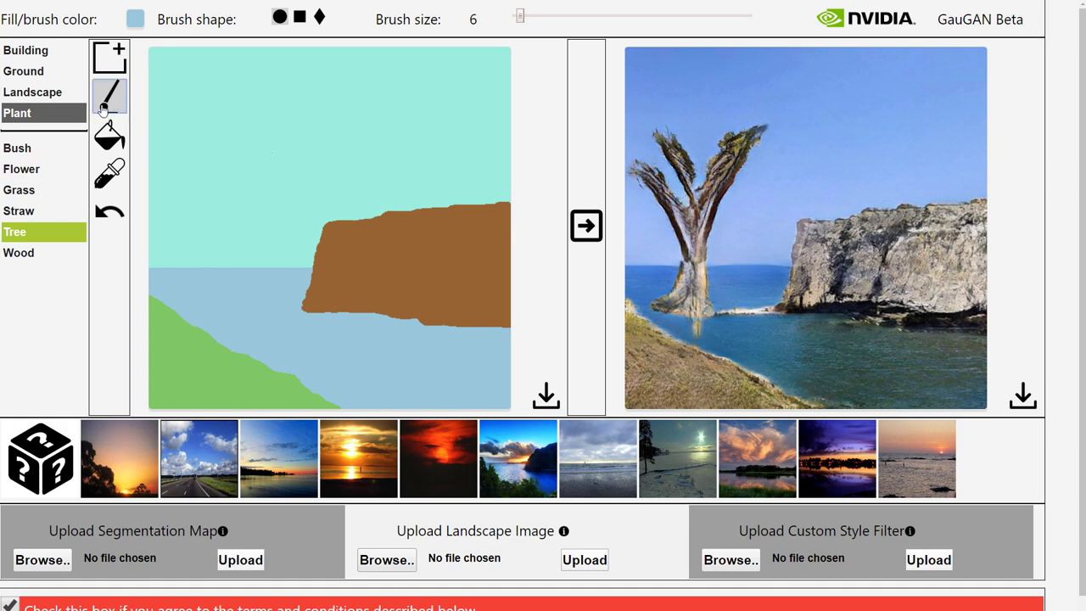
click(43, 190)
click(19, 235)
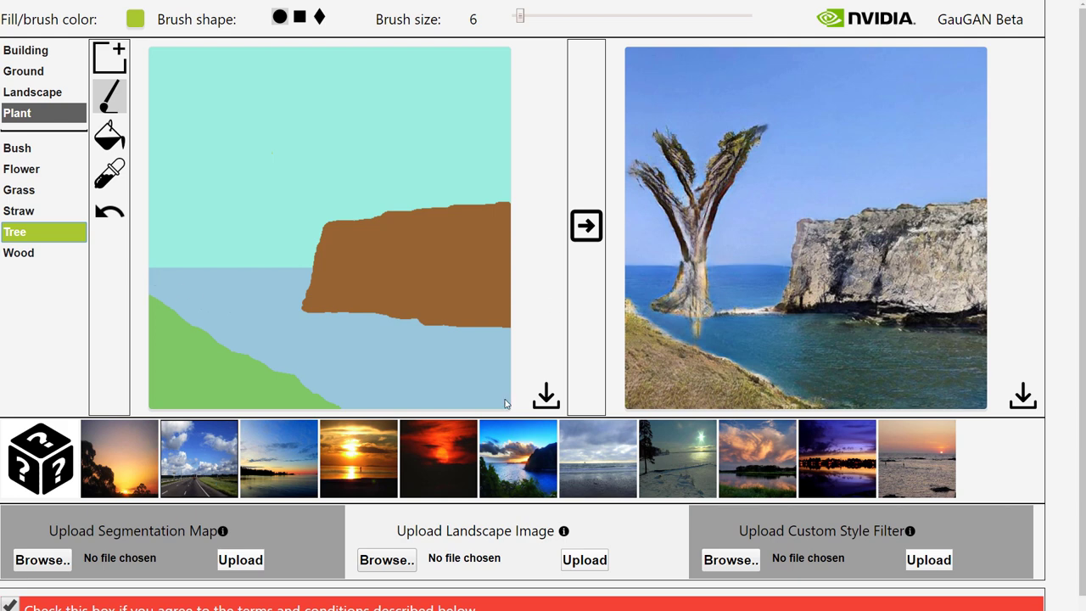
Enlarge the brush, paint a Tree band along the hilltop and render it as green shrubs
drag(520, 16, 530, 21)
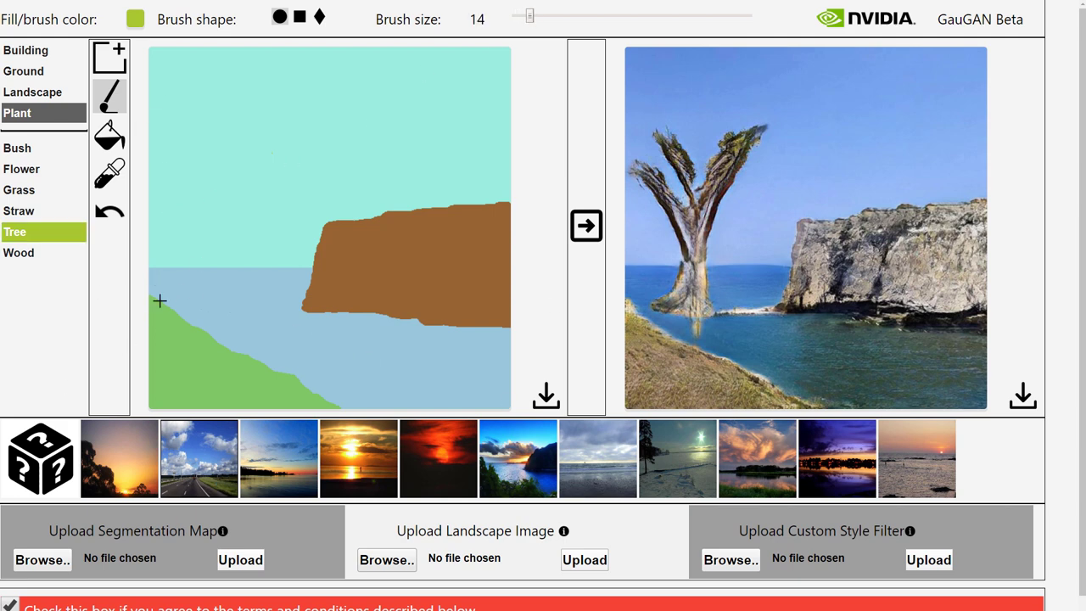
drag(156, 288, 238, 344)
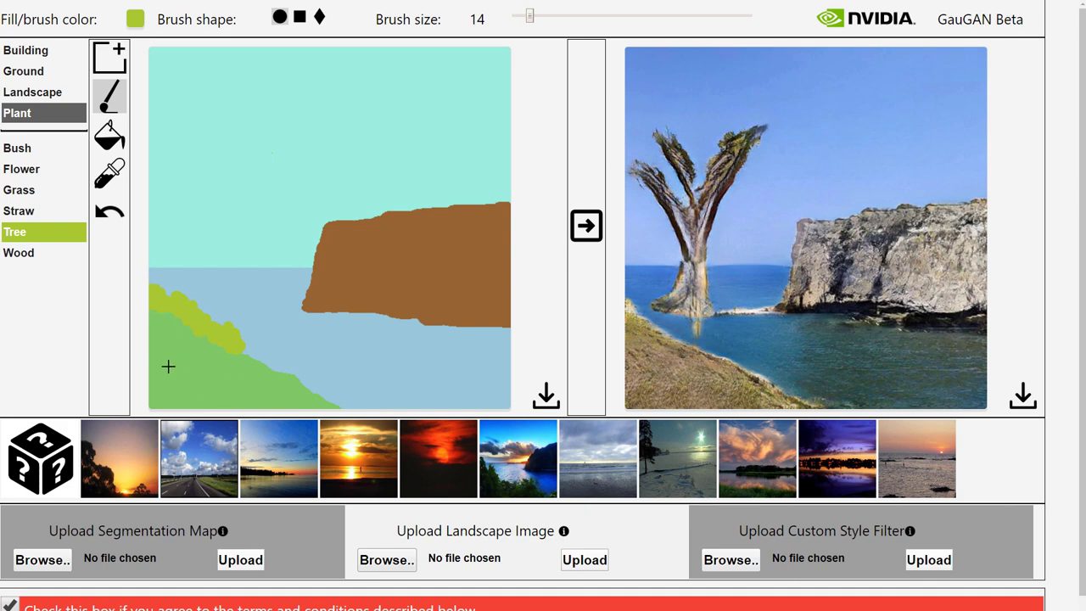
click(598, 232)
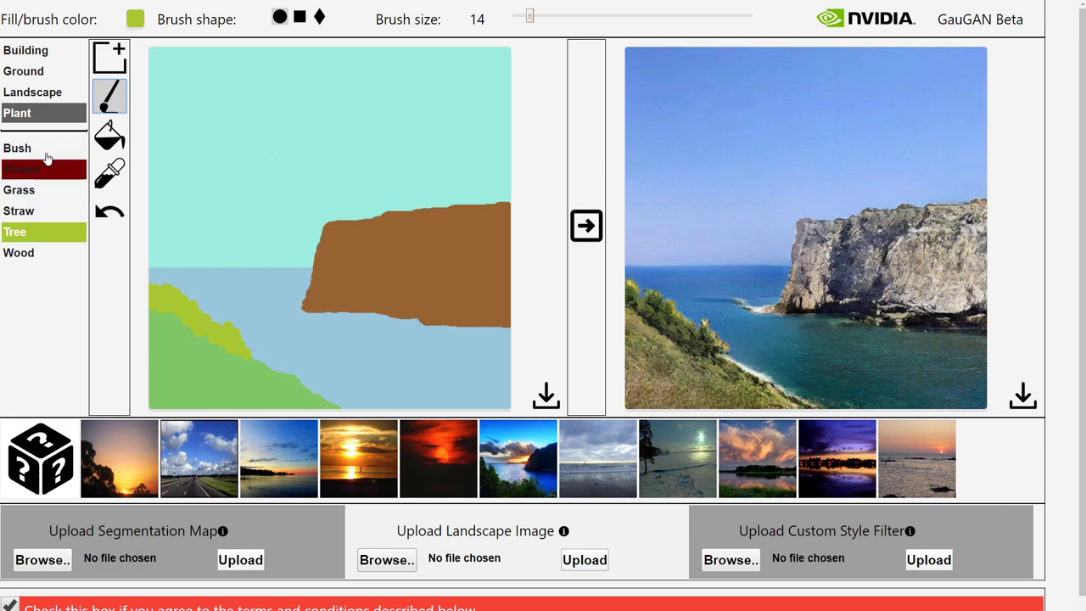
With a square size-16 brush, paint a vertical Water strip down the cliff and render the waterfall
click(41, 94)
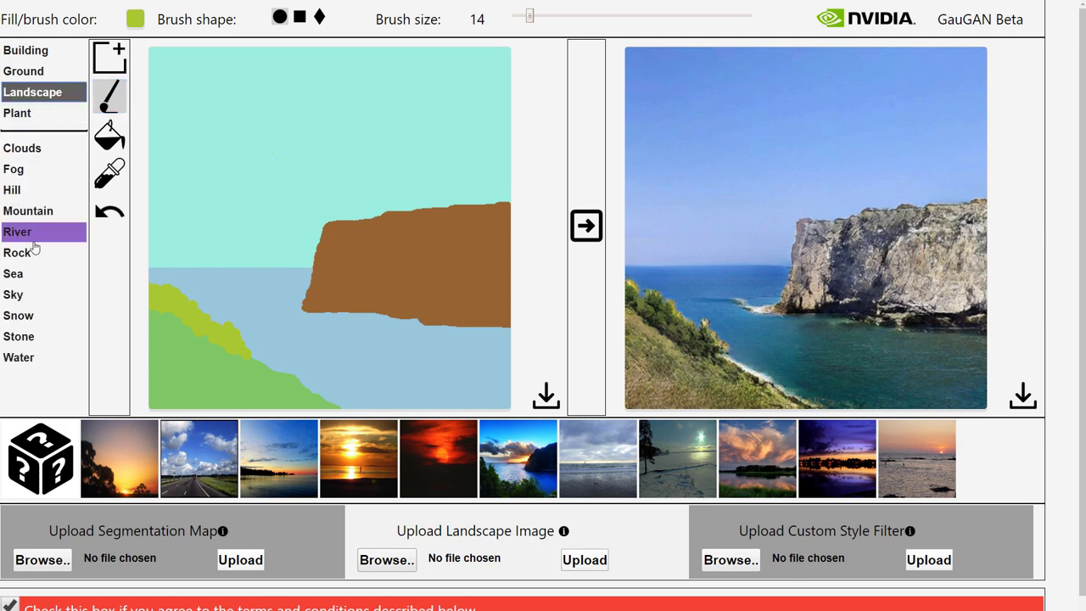
click(24, 360)
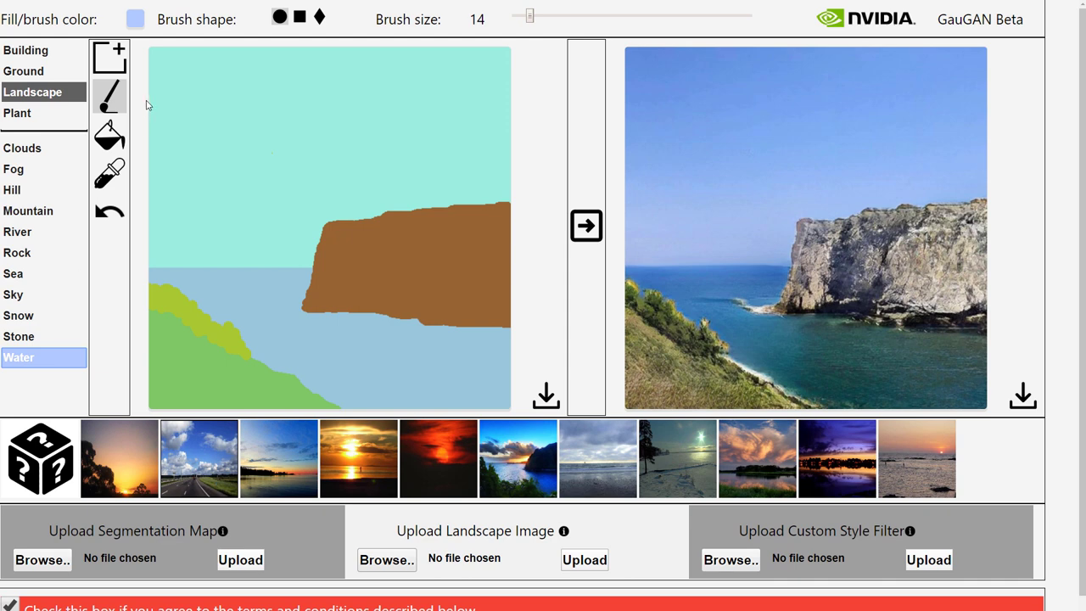
click(300, 18)
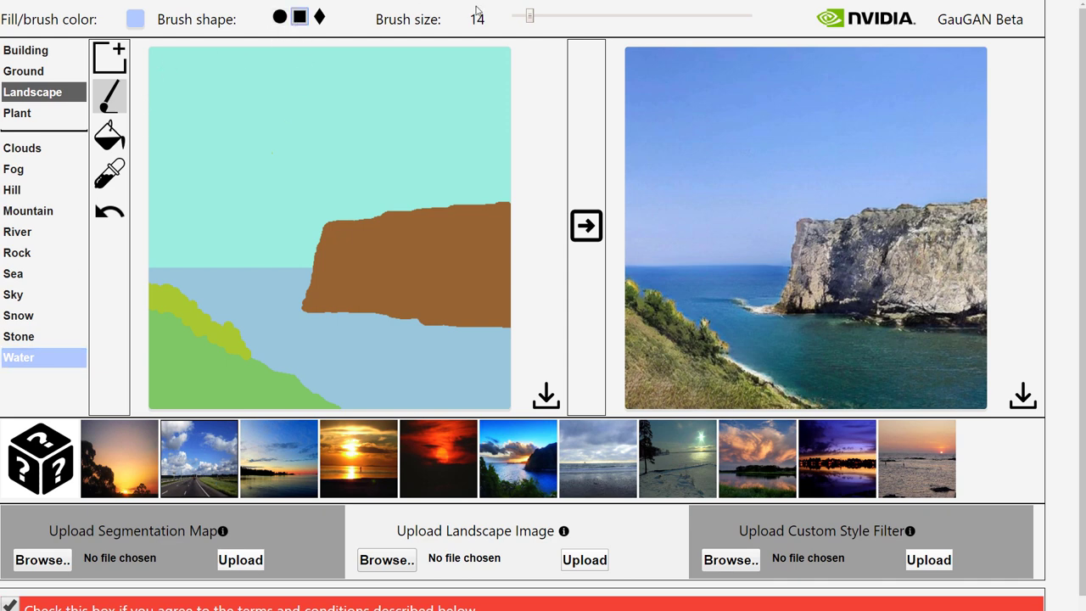
drag(530, 18, 533, 19)
drag(418, 214, 424, 316)
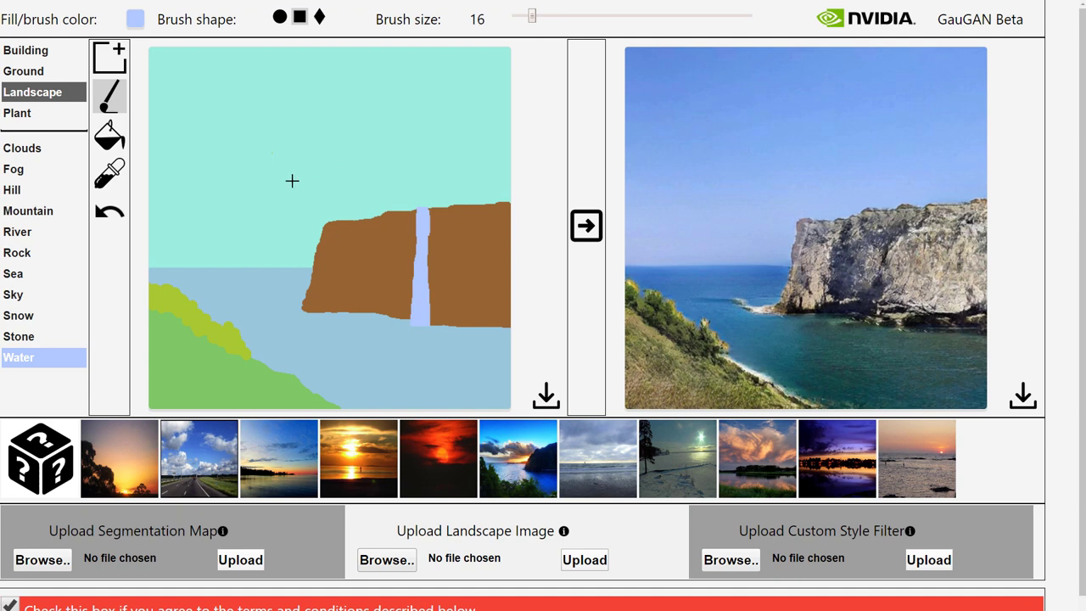
click(579, 229)
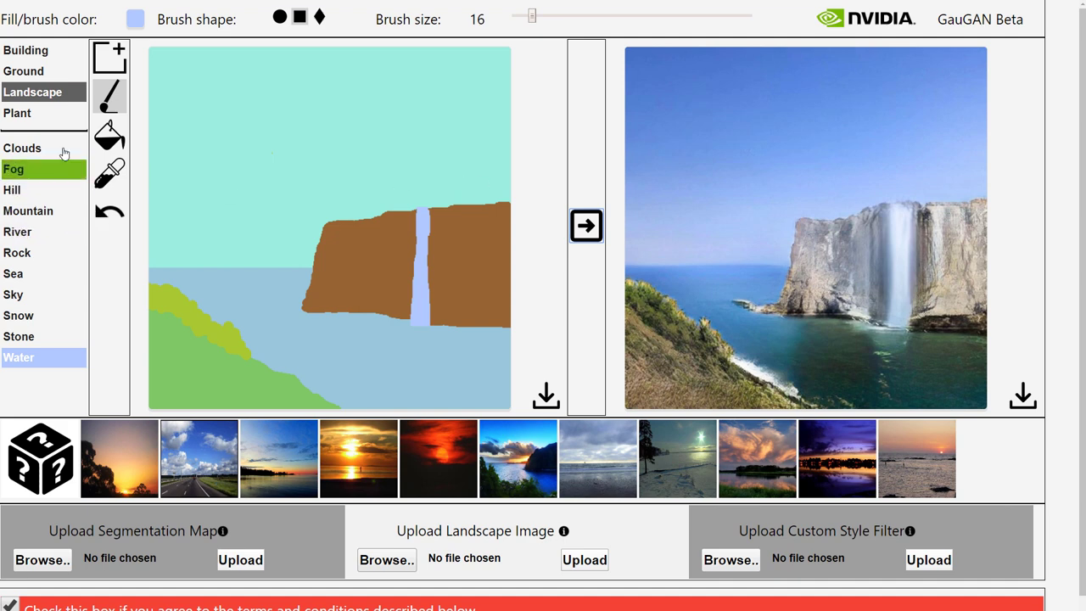
Brush Sky over the cliff's upper edge beside the waterfall and re-render the lower cliff
click(14, 295)
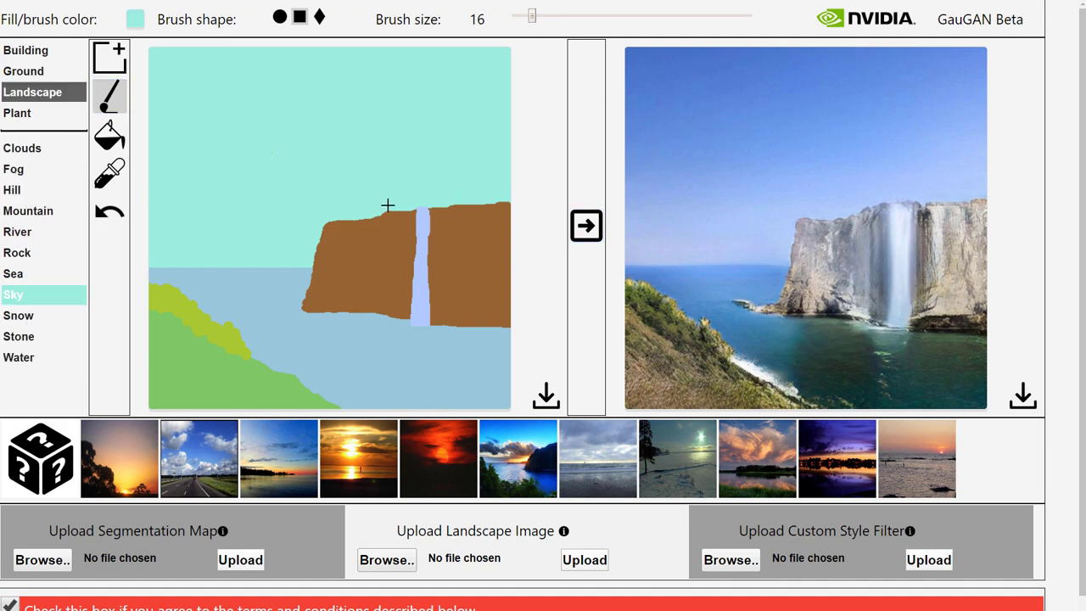
mouse_move(387, 205)
mouse_down()
mouse_move(465, 206)
mouse_move(467, 216)
mouse_move(362, 212)
mouse_up()
click(586, 226)
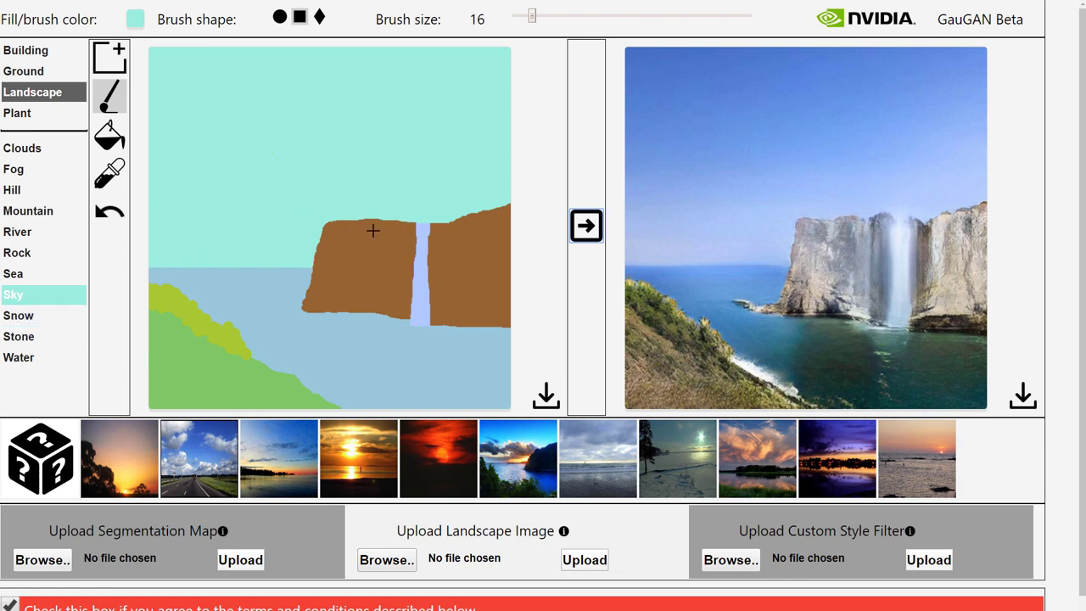
Paint Tree along the left and right cliff tops with a round size-10 brush and render
click(29, 118)
click(27, 232)
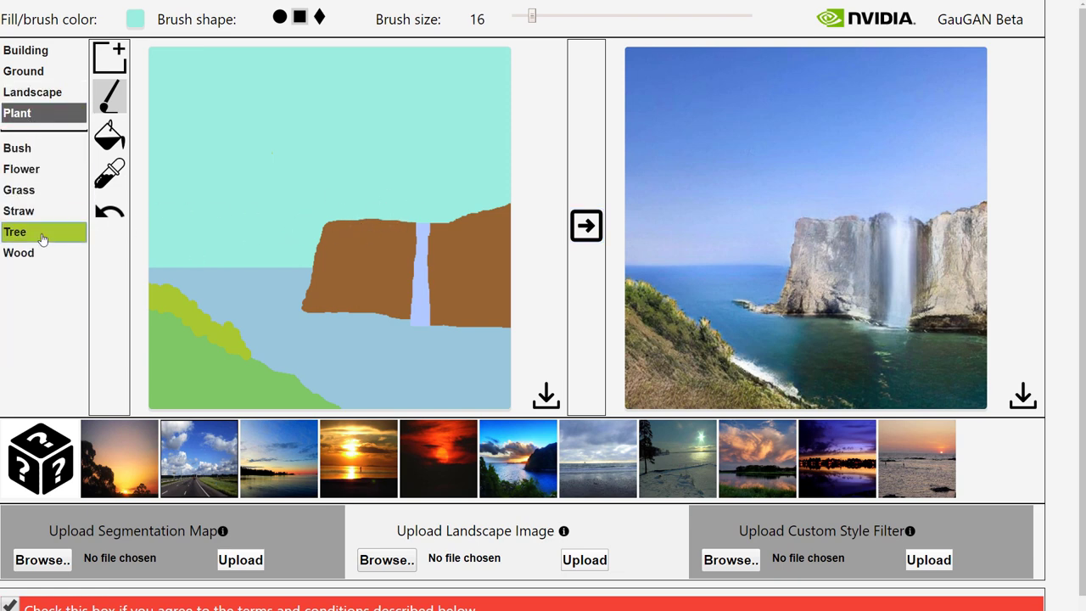
click(279, 17)
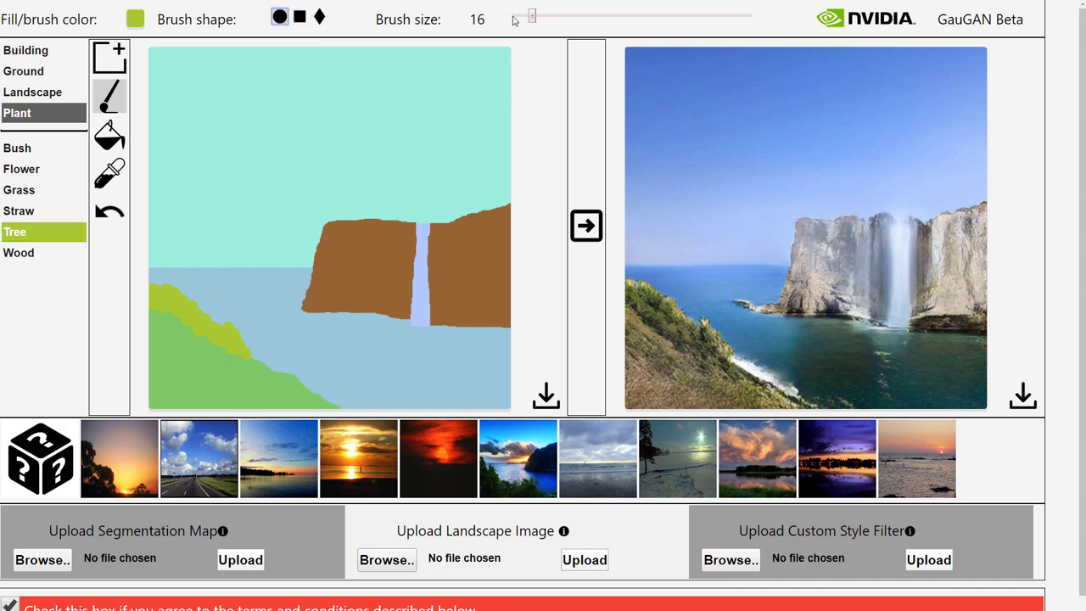
drag(529, 17, 524, 17)
mouse_move(375, 216)
mouse_down()
mouse_move(354, 218)
mouse_move(390, 217)
mouse_up()
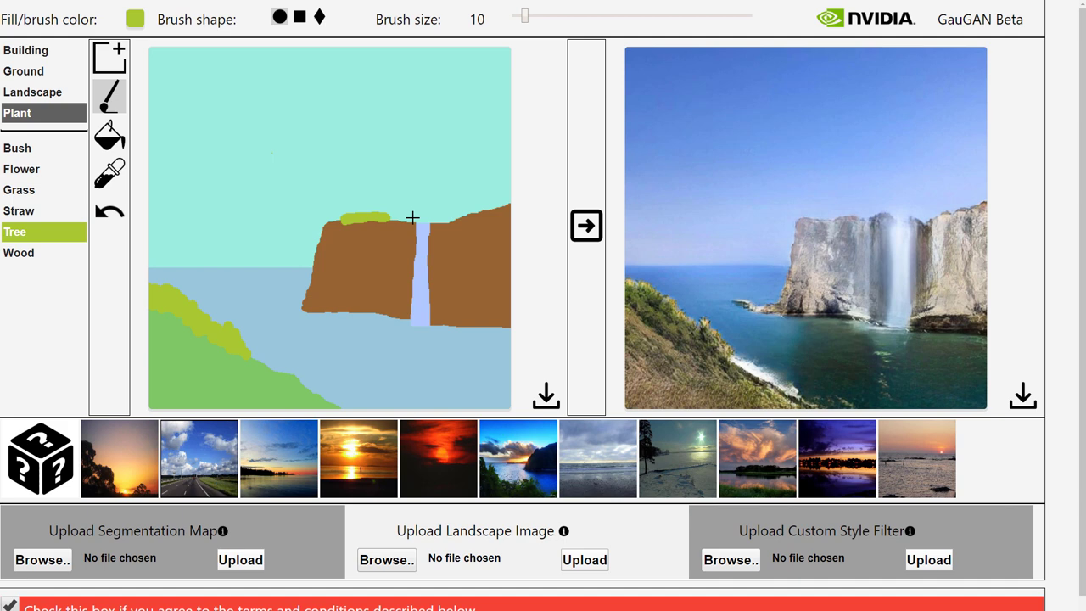
drag(509, 205, 456, 216)
click(586, 224)
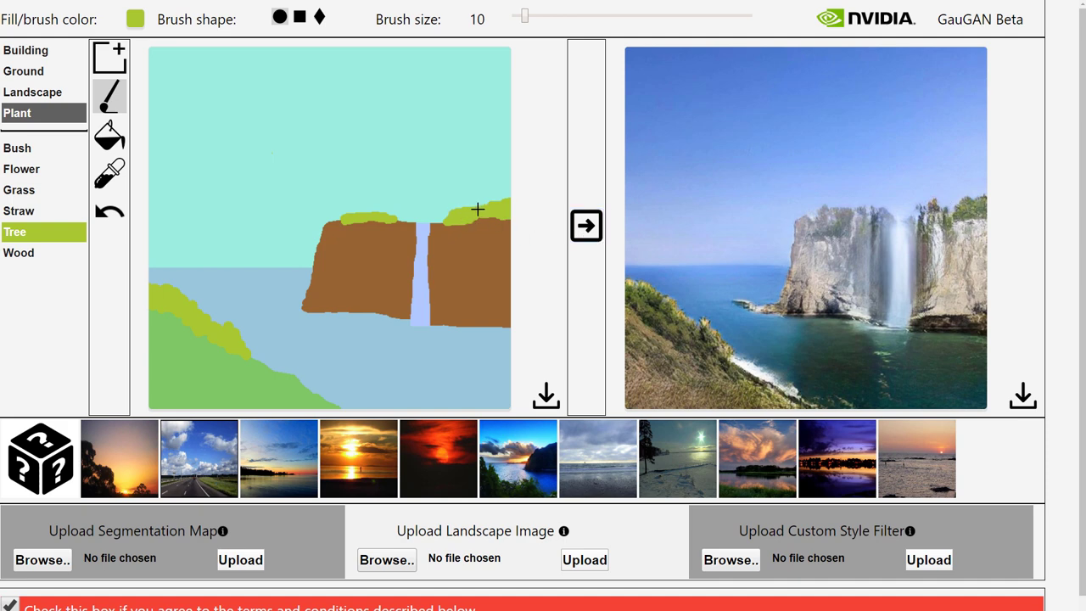
click(585, 224)
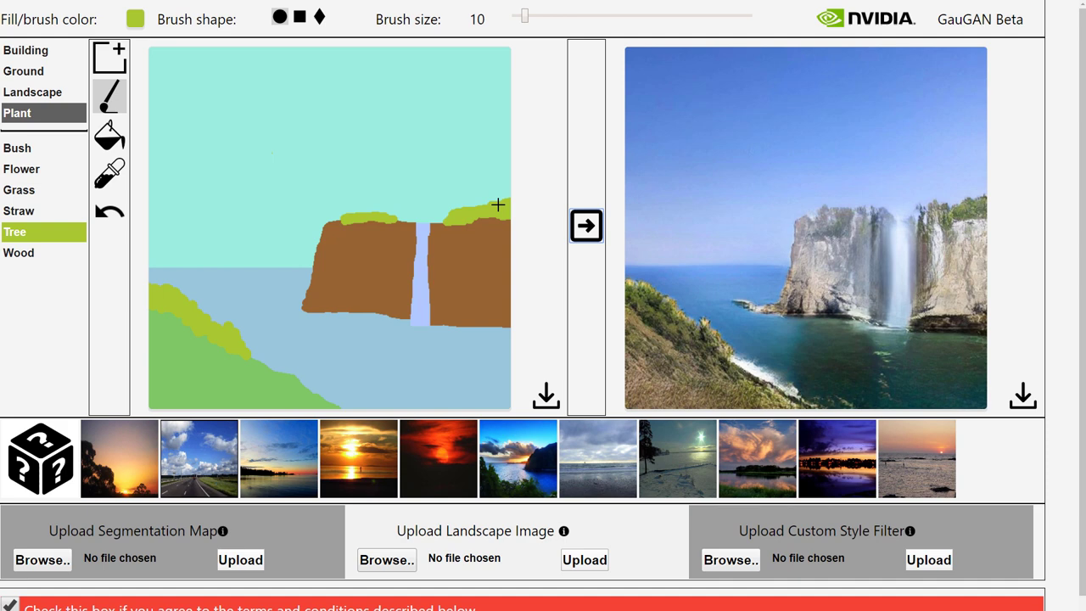
Cover the cliff's lower-left edge with sea and the stray top-left dot with sky
drag(302, 307, 336, 312)
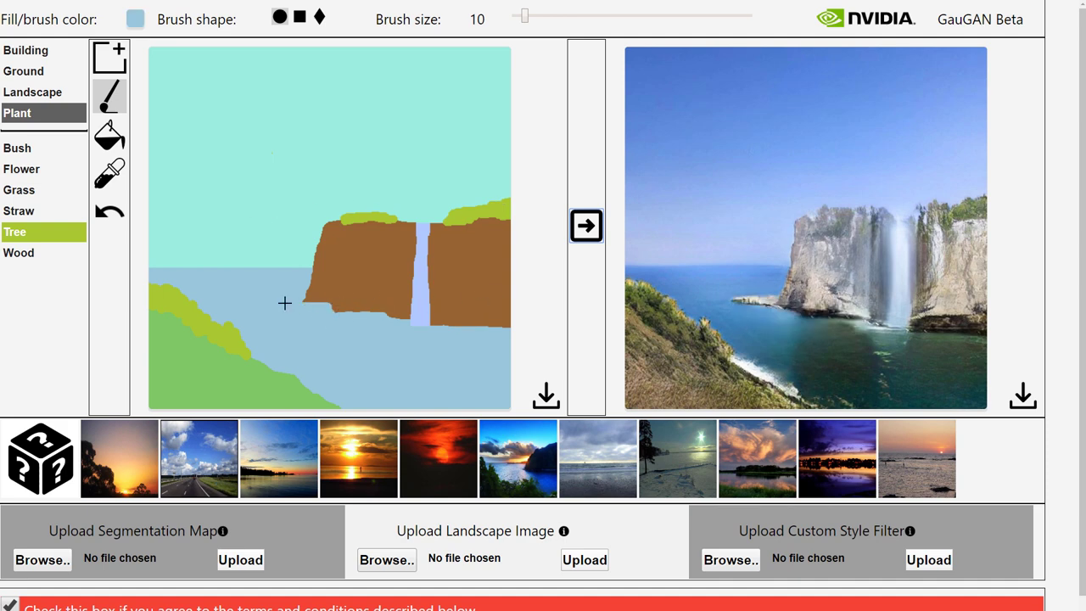
click(319, 228)
click(317, 227)
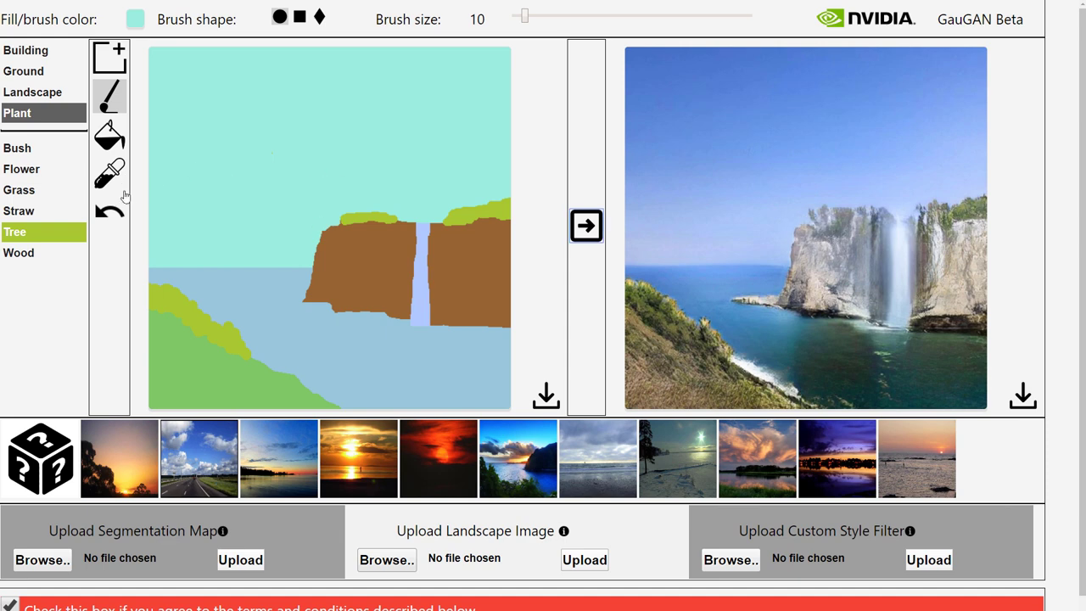
Outline a large Mountain rising behind the cliffs
click(110, 99)
click(41, 93)
click(38, 212)
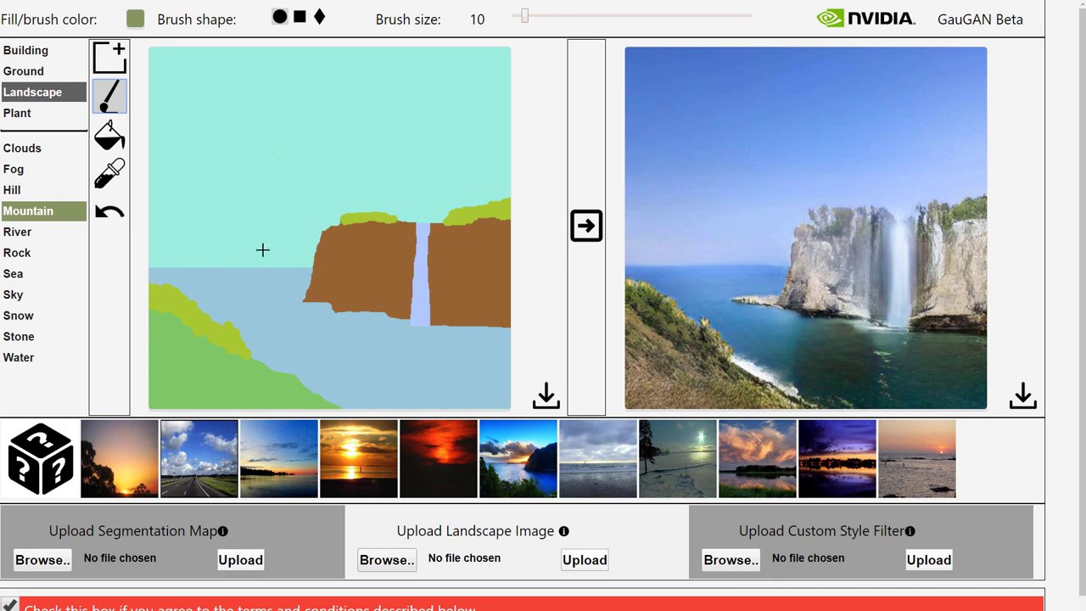
mouse_move(241, 266)
mouse_down()
mouse_move(368, 166)
mouse_move(448, 151)
mouse_move(502, 198)
mouse_up()
Bucket-fill the mountain outline, render the rocky peaks, then undo the fill
click(106, 142)
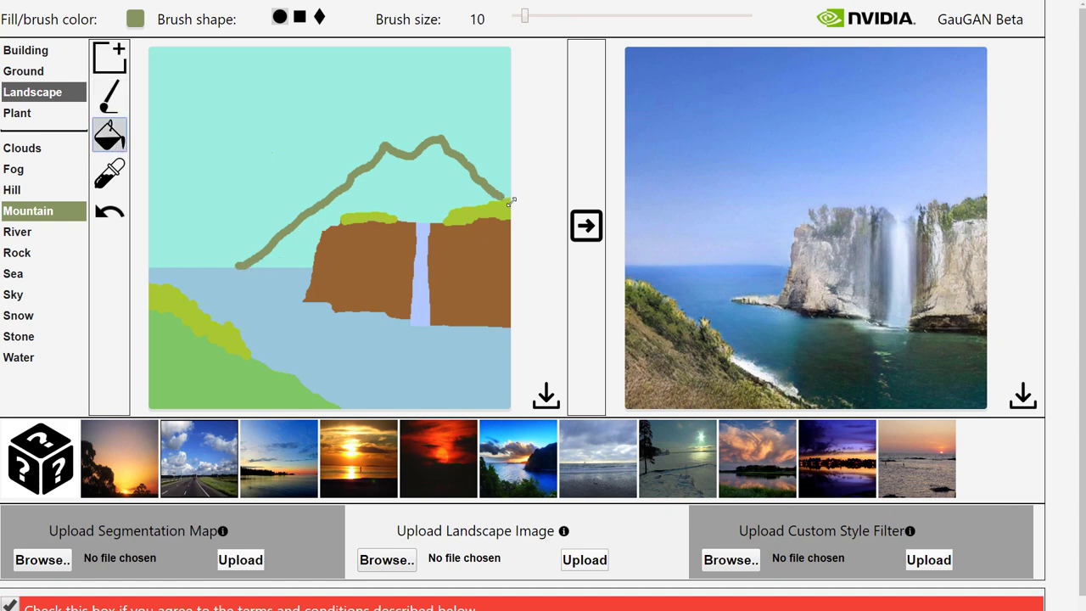
click(303, 241)
click(580, 227)
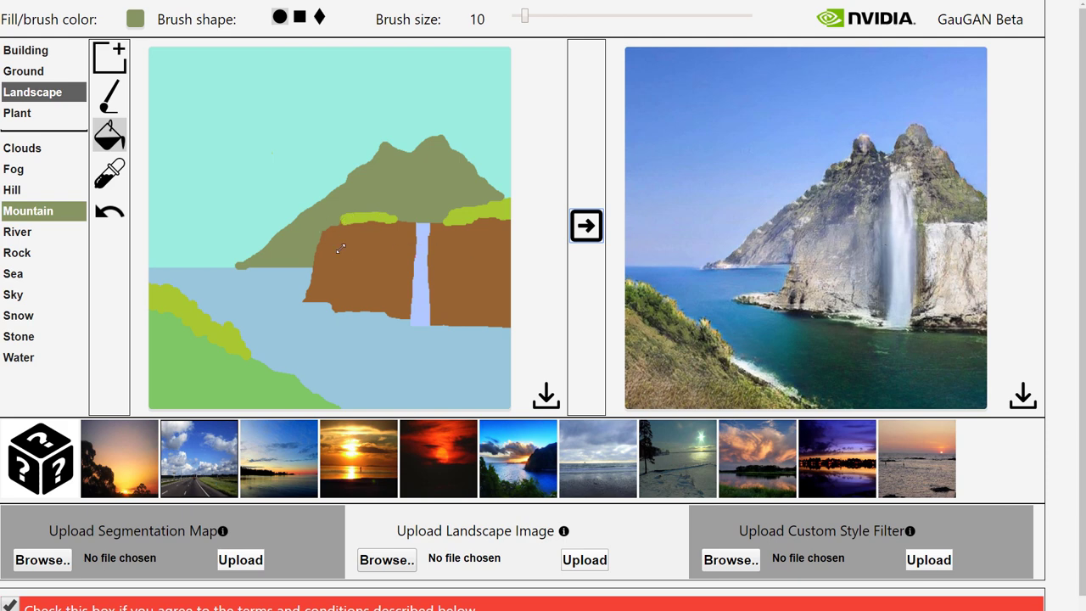
click(109, 214)
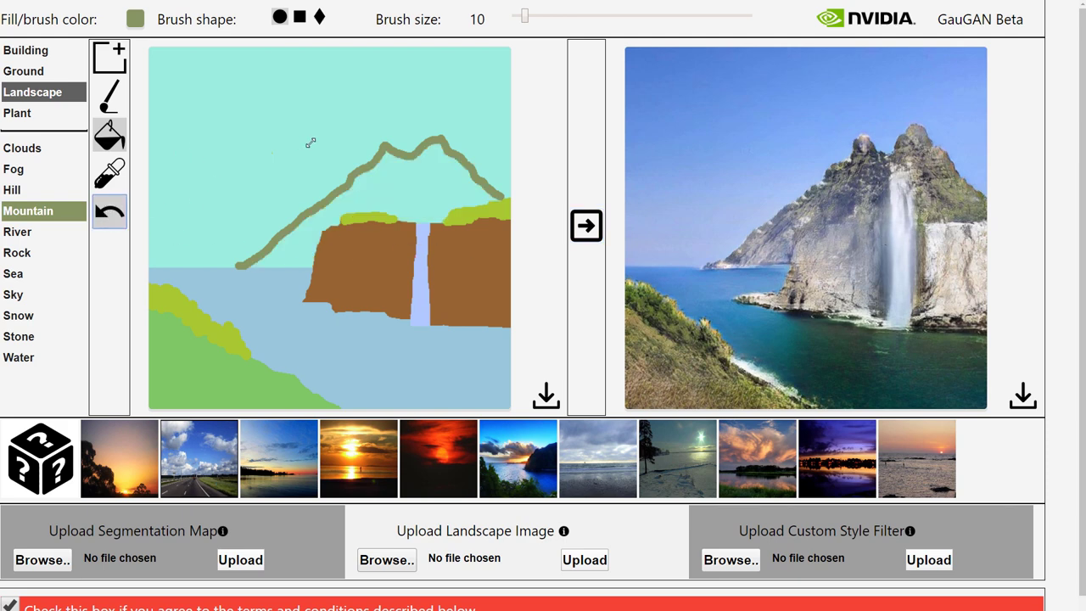
Paint Sky over the big mountain outline and start a smaller Mountain outline left of the cliff
mouse_move(242, 254)
mouse_down()
mouse_move(419, 141)
mouse_move(334, 166)
mouse_up()
alt+click(237, 272)
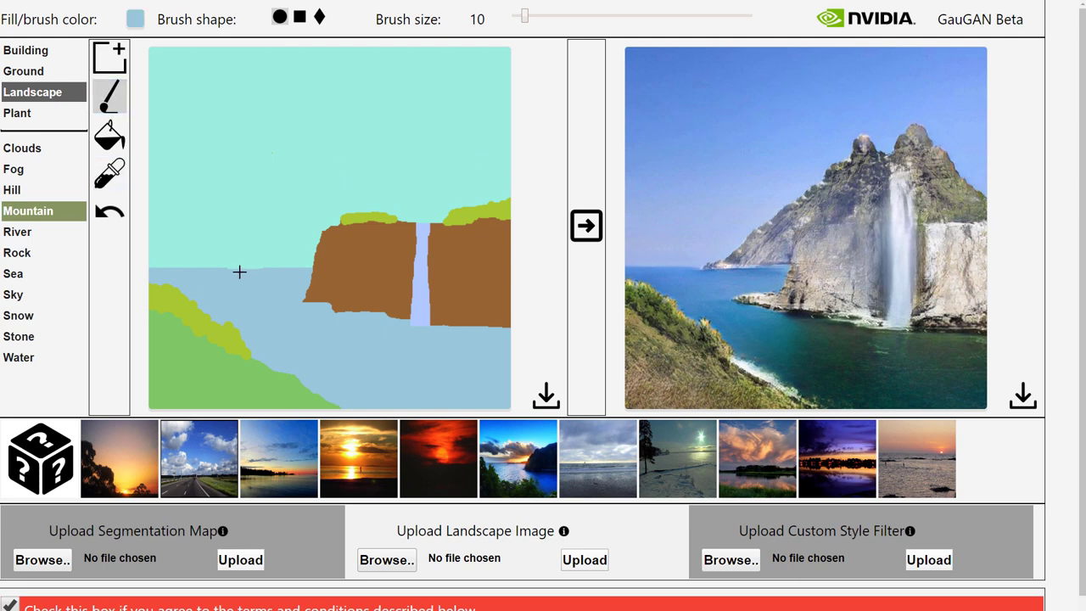
click(262, 261)
click(51, 211)
mouse_move(253, 261)
mouse_down()
mouse_move(304, 258)
mouse_move(312, 224)
mouse_move(336, 207)
mouse_move(378, 205)
mouse_move(302, 168)
mouse_move(220, 255)
mouse_move(255, 260)
mouse_up()
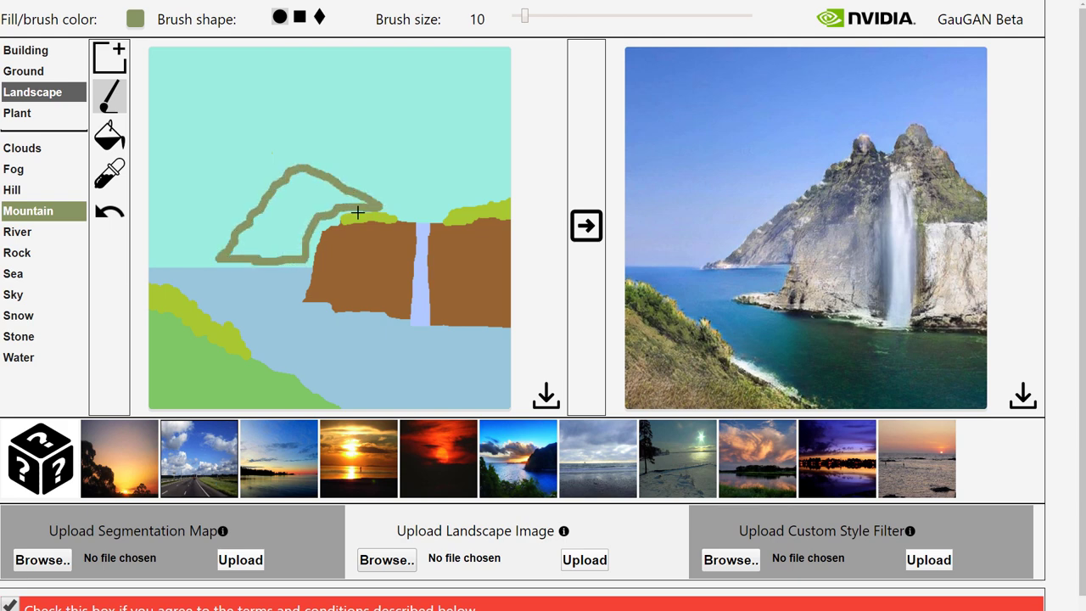
Using a size-4 brush, bucket-fill the new mountain and render the misty peaks
double_click(13, 295)
click(519, 17)
click(14, 295)
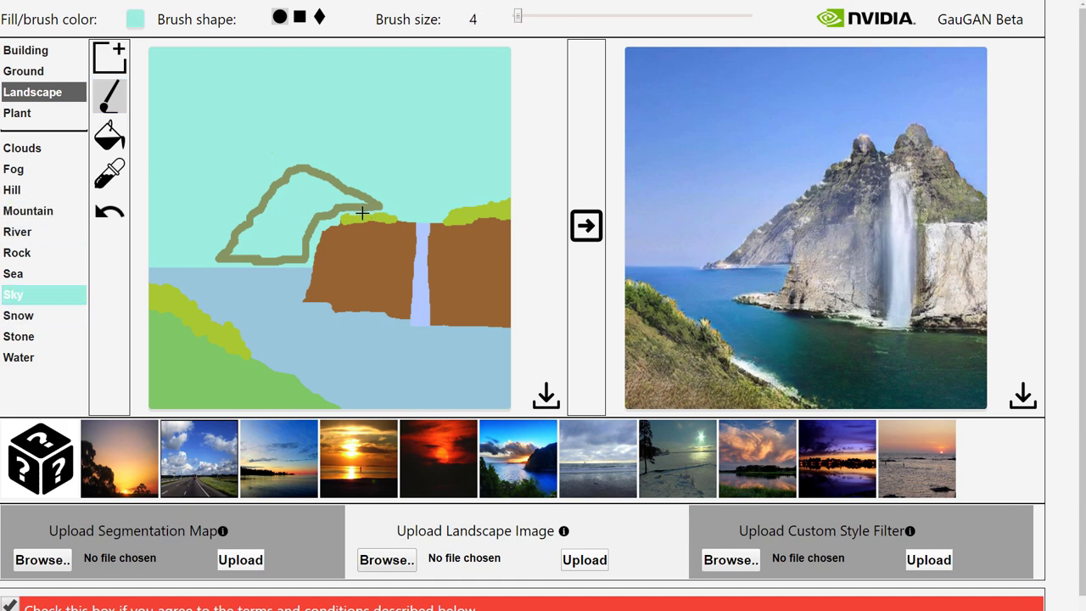
click(117, 143)
click(43, 211)
click(254, 227)
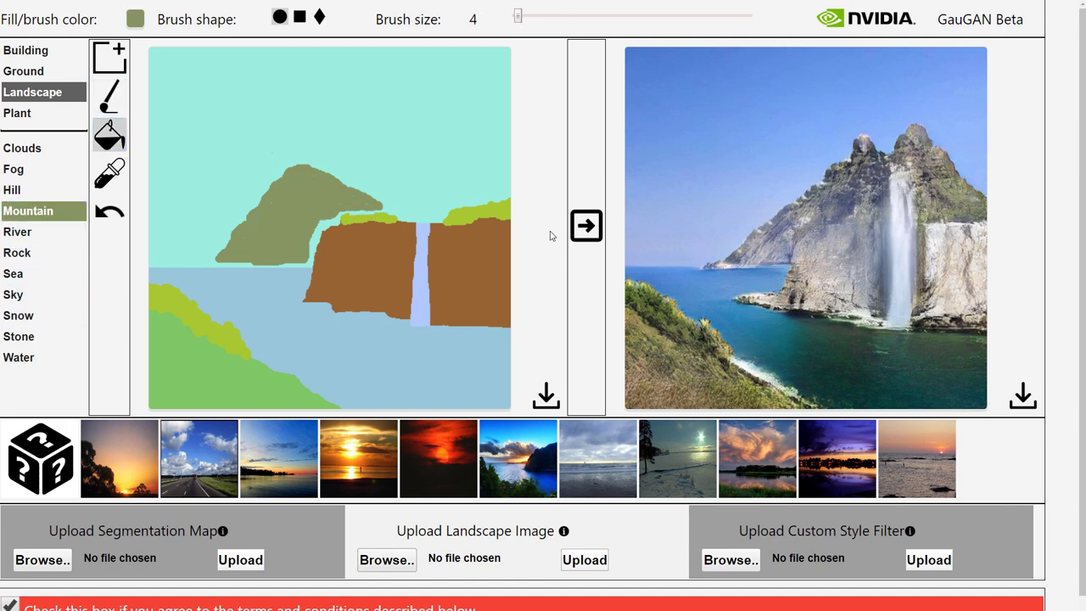
click(585, 230)
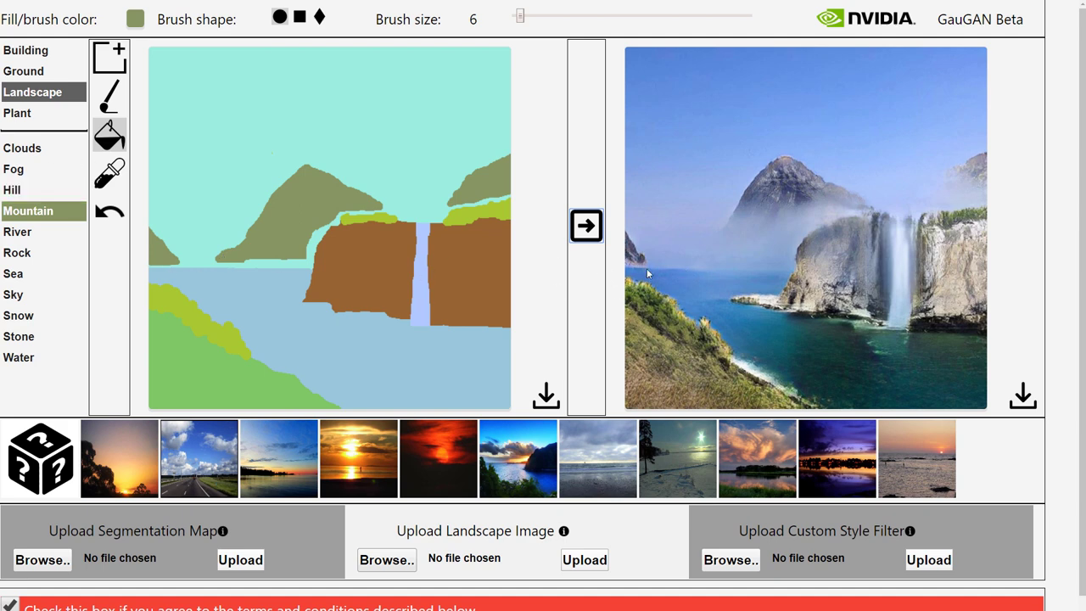
click(25, 95)
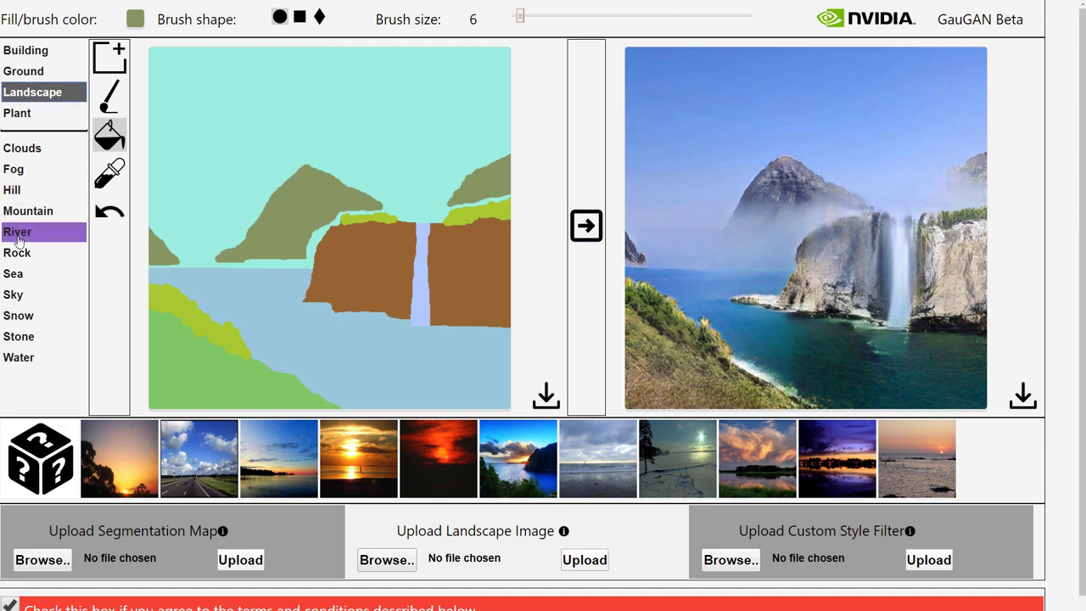
Paint a thin Clouds band at the left mountain's foot and render it
click(21, 149)
click(108, 96)
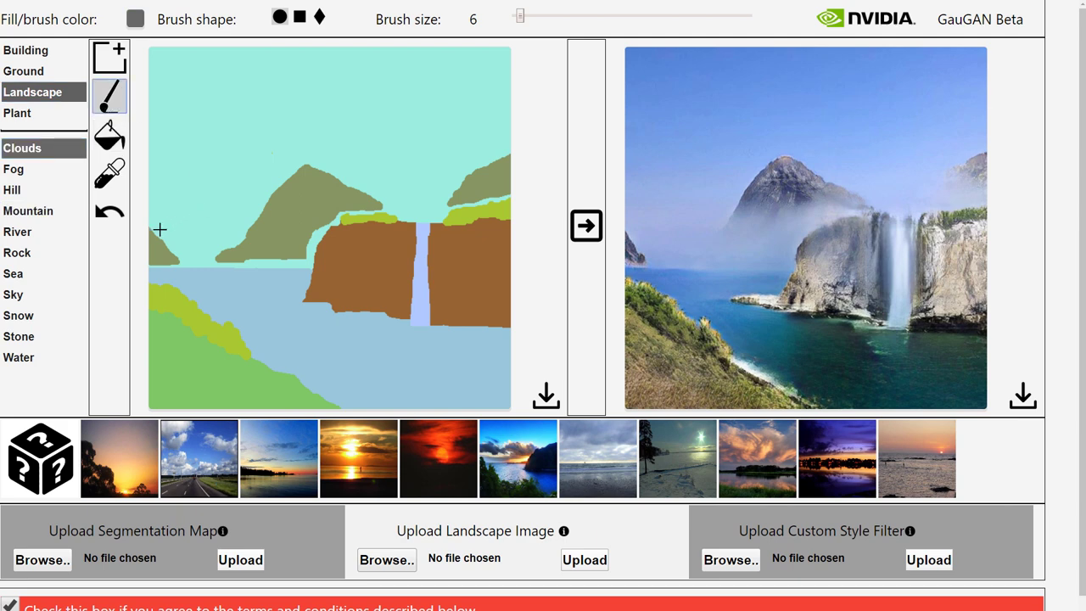
drag(178, 262, 146, 264)
click(594, 231)
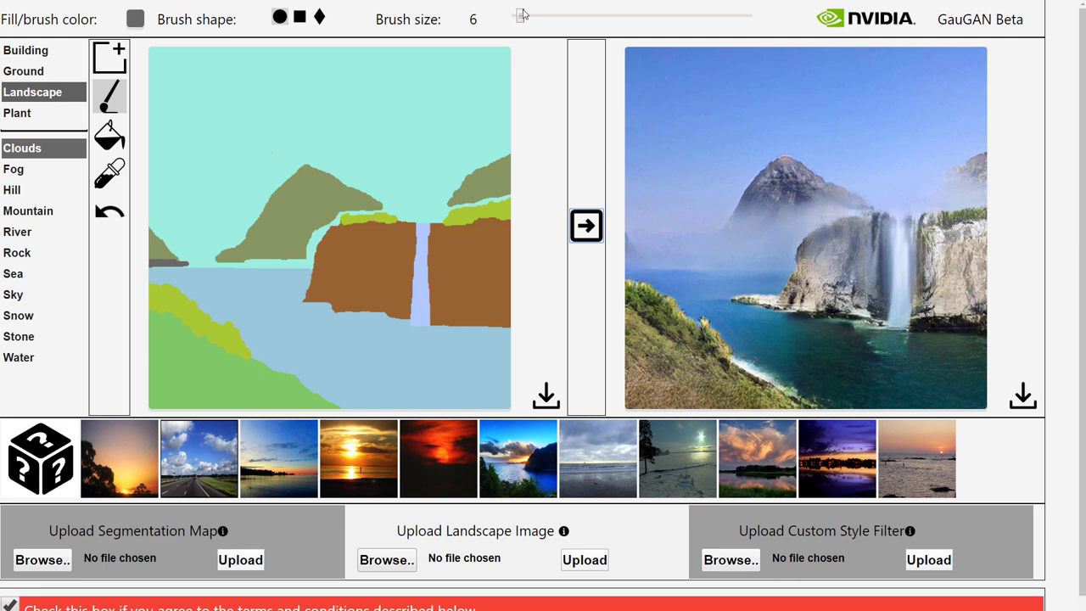
With a size-16 brush, paint a long cloud across the upper sky and one at upper left, then render
drag(520, 16, 531, 16)
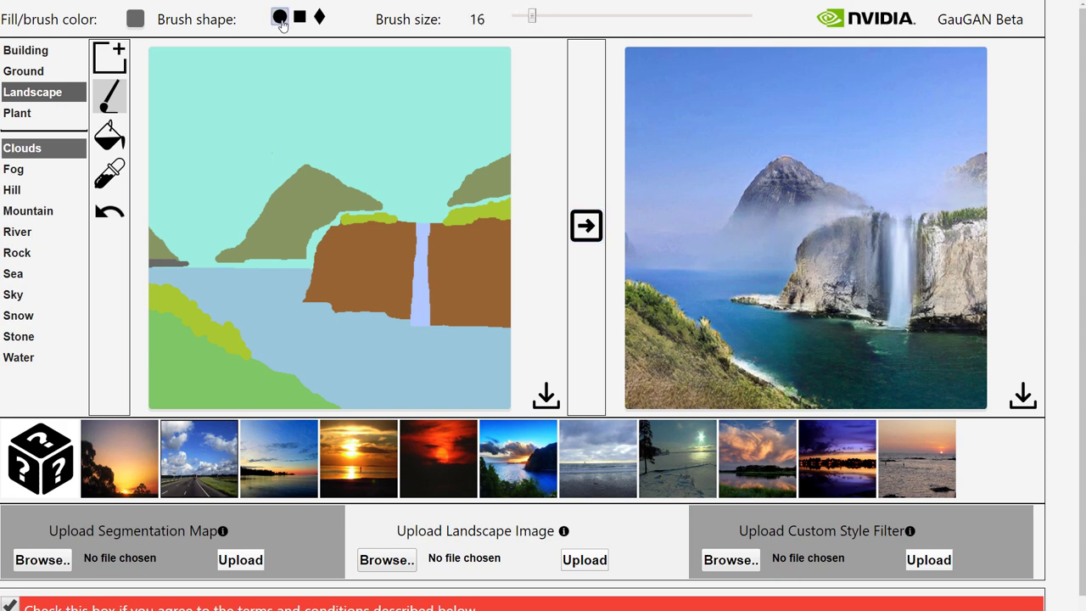
mouse_move(413, 102)
mouse_down()
mouse_move(287, 102)
mouse_move(502, 100)
mouse_move(276, 104)
mouse_up()
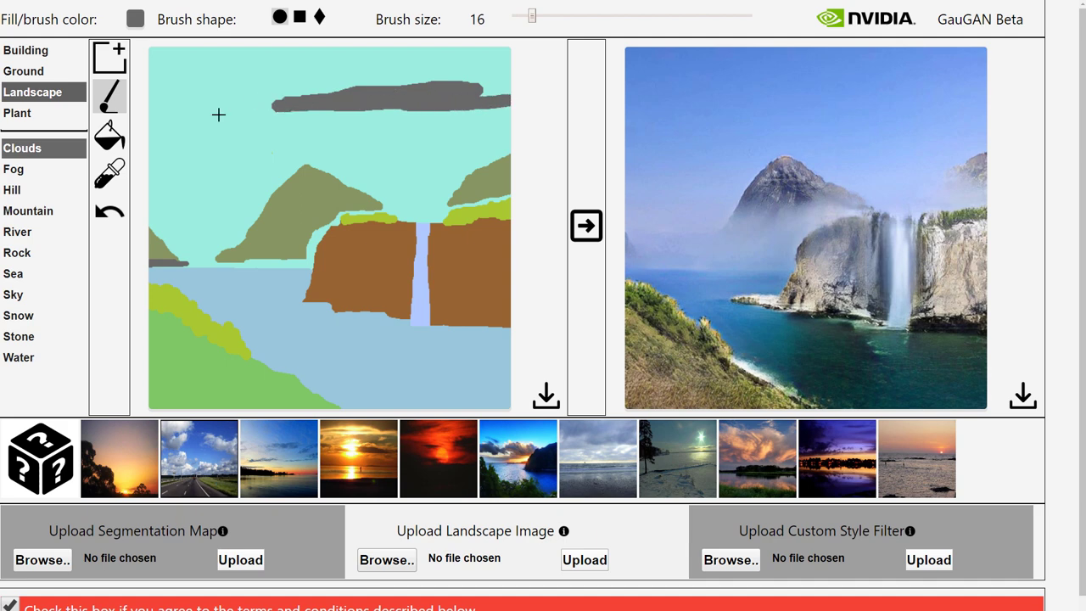
mouse_move(145, 147)
mouse_down()
mouse_move(197, 152)
mouse_move(155, 150)
mouse_up()
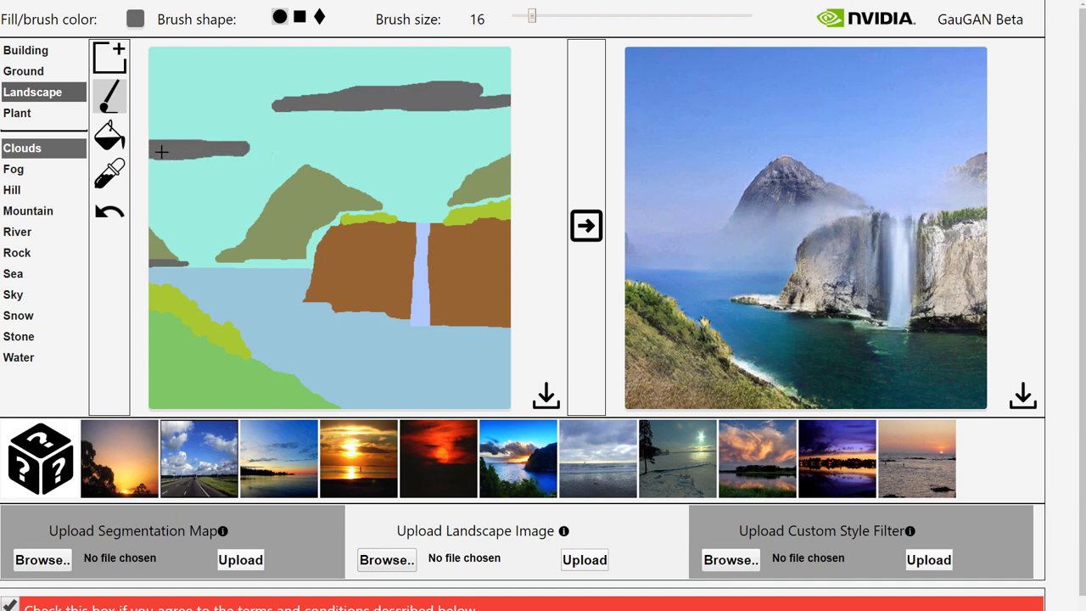
click(585, 225)
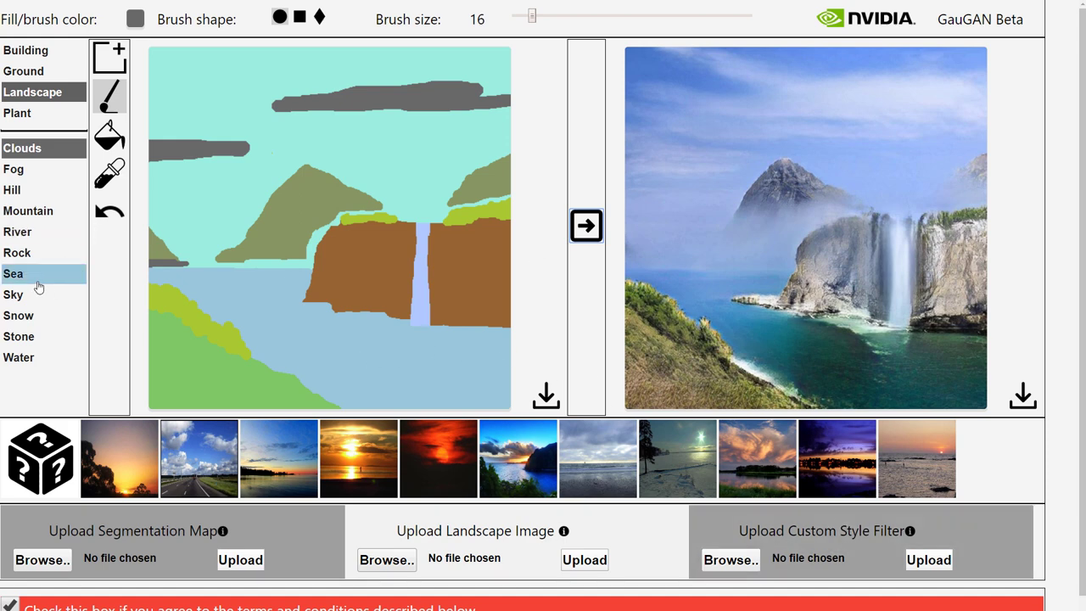
Paint Rock patches at the lower left and small size-6 rocks in the lower-right water
click(34, 115)
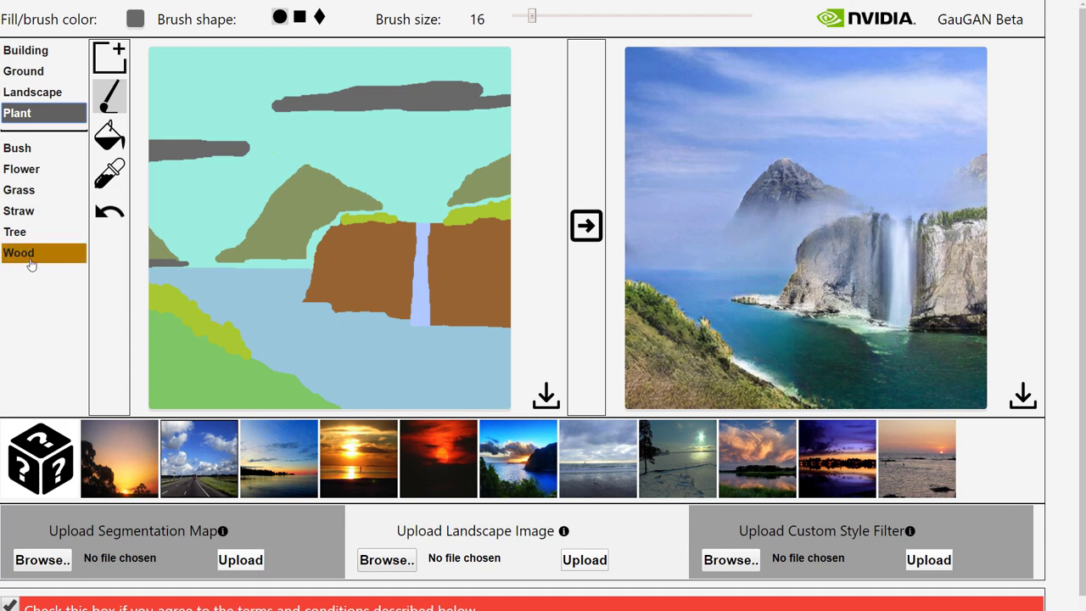
click(26, 51)
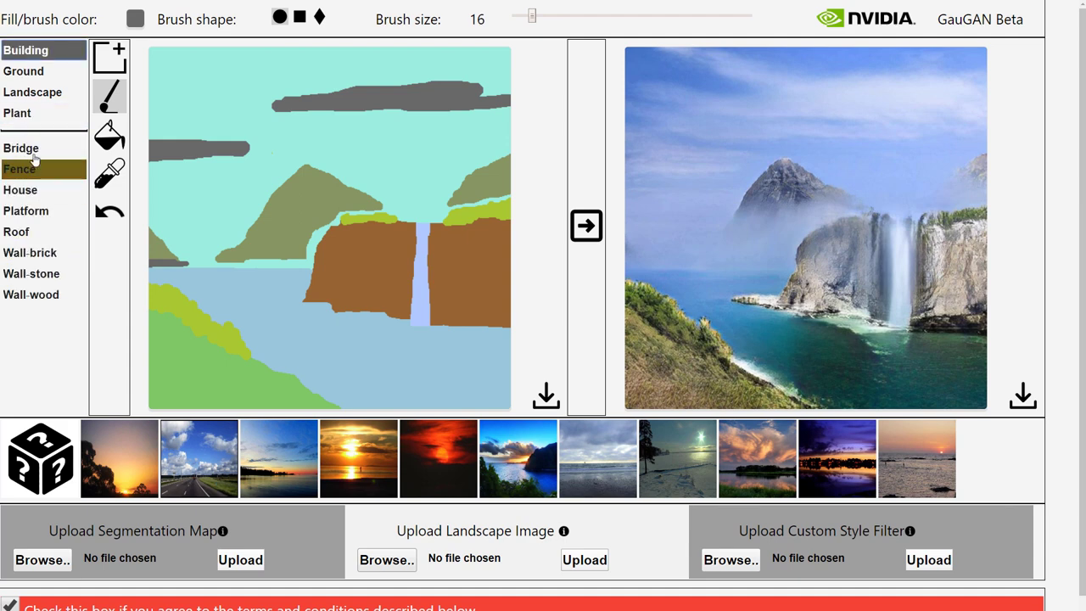
click(32, 92)
click(18, 252)
mouse_move(182, 358)
mouse_down()
mouse_move(190, 385)
mouse_move(260, 395)
mouse_up()
click(585, 226)
drag(477, 373, 499, 375)
drag(532, 16, 520, 16)
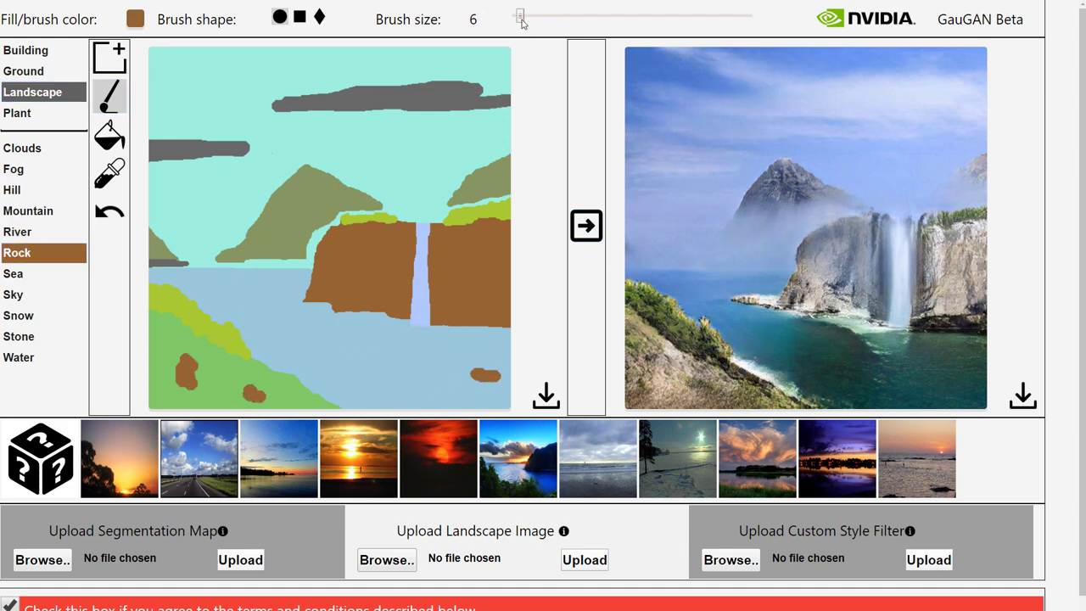
click(586, 226)
mouse_move(458, 387)
mouse_down()
mouse_move(466, 390)
mouse_move(442, 394)
mouse_up()
drag(390, 378, 402, 378)
click(585, 225)
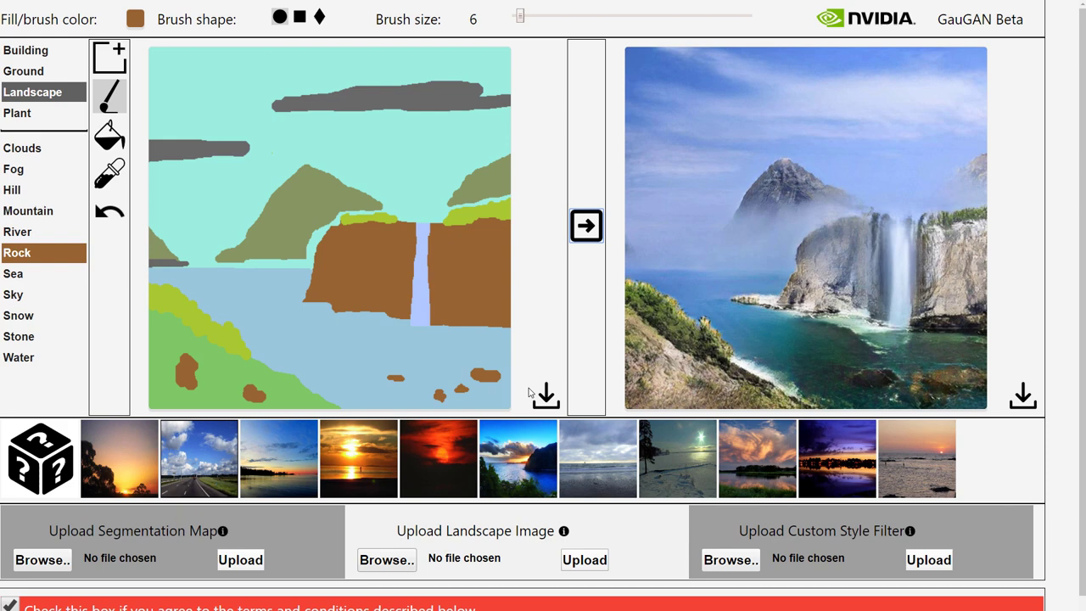
Paint a Ground > Sand strip along the canvas bottom with a size-14 brush
click(23, 71)
click(17, 273)
mouse_move(520, 16)
mouse_down()
mouse_move(530, 19)
mouse_move(518, 16)
mouse_up()
drag(509, 401, 307, 392)
Draw a thin size-4 Stone line down the cliff
click(32, 92)
click(17, 336)
drag(370, 225, 363, 309)
drag(273, 248, 289, 248)
Paint Bush patches at the lower left with a size-14 brush and regenerate the photo
click(585, 225)
drag(517, 16, 530, 16)
click(16, 113)
click(14, 231)
mouse_move(284, 373)
mouse_down()
mouse_move(296, 380)
mouse_move(310, 360)
mouse_up()
click(17, 148)
click(585, 225)
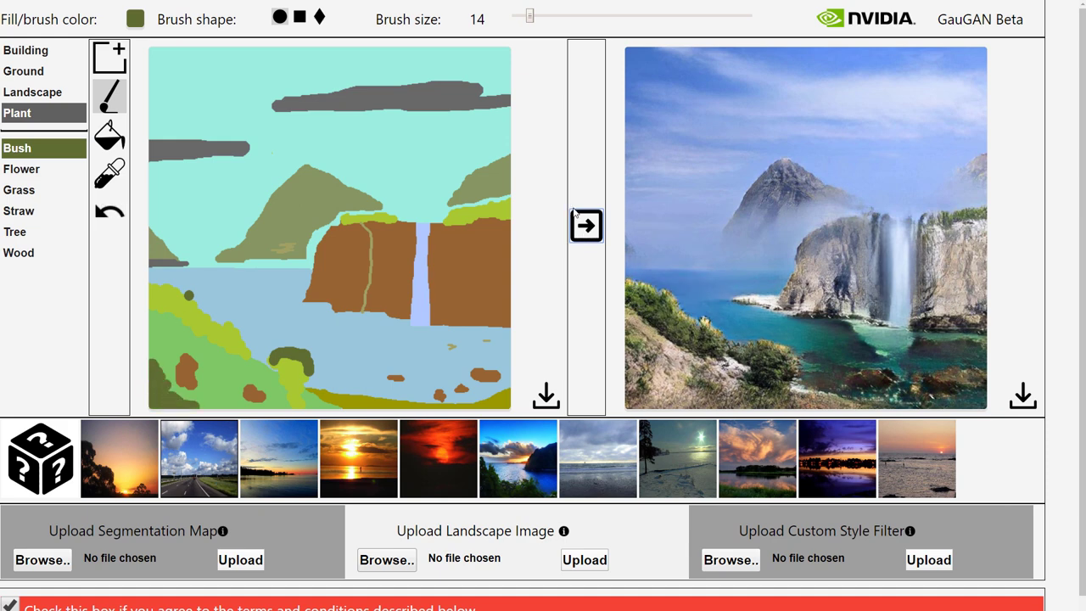
click(32, 91)
click(28, 210)
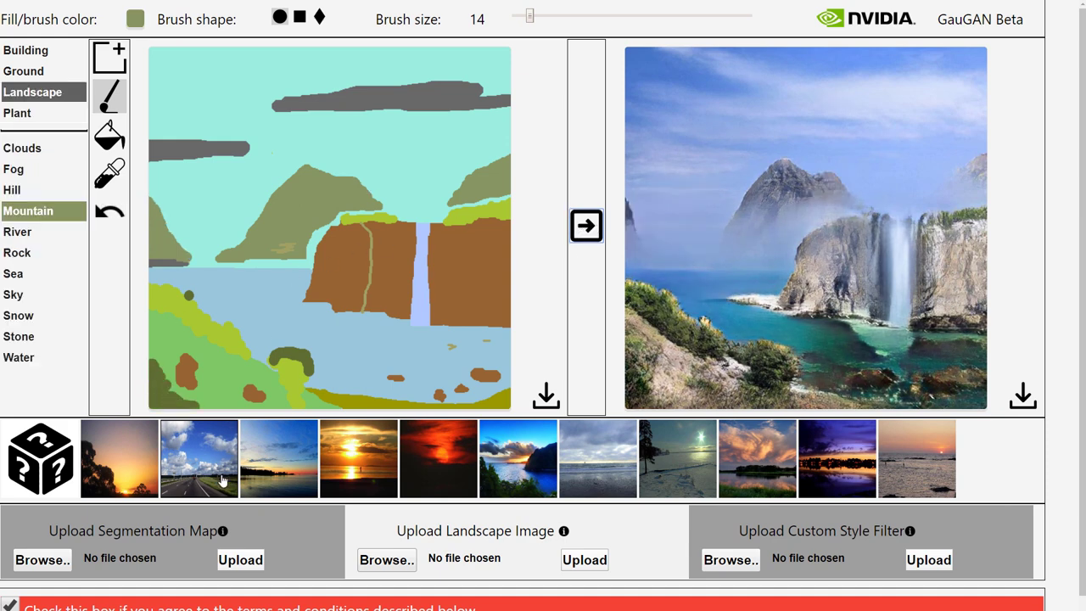
Try the blue, dark red, coastal, misty, orange and purple style presets, finishing on pink sunset
click(198, 460)
click(274, 460)
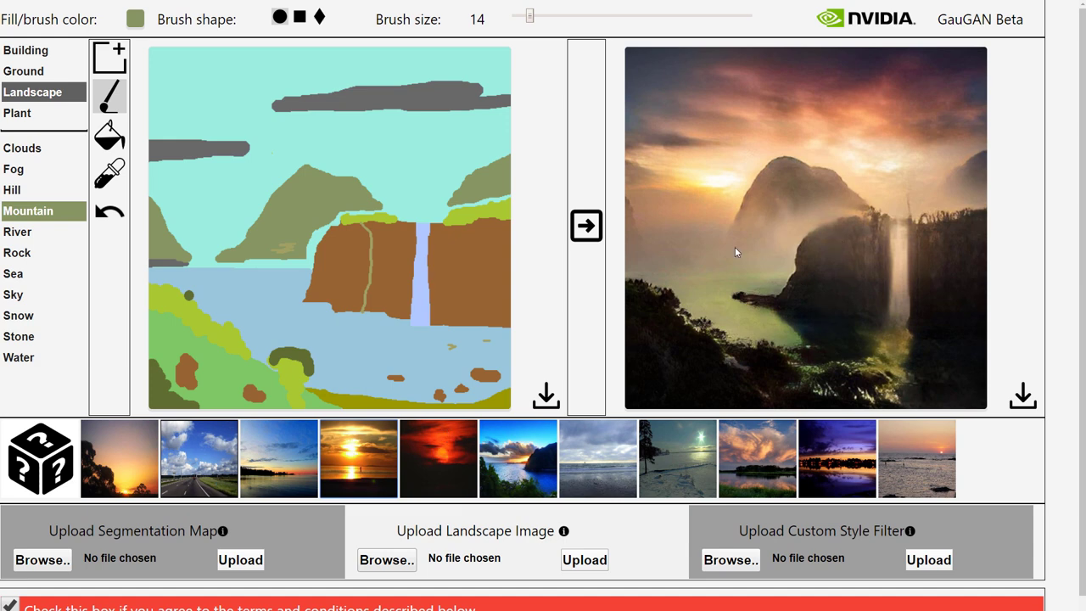
click(469, 452)
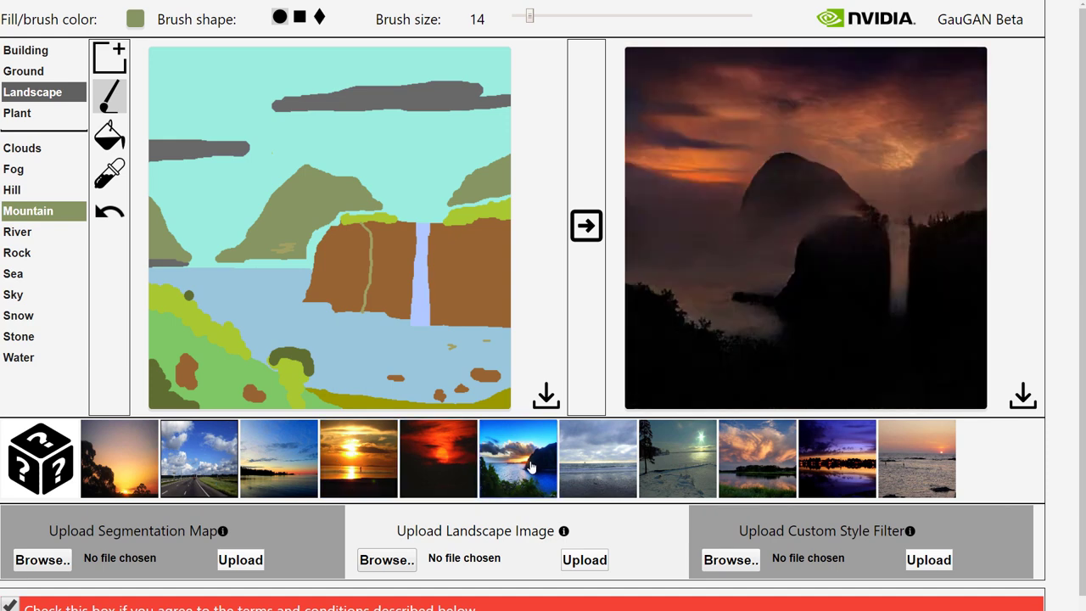
click(529, 466)
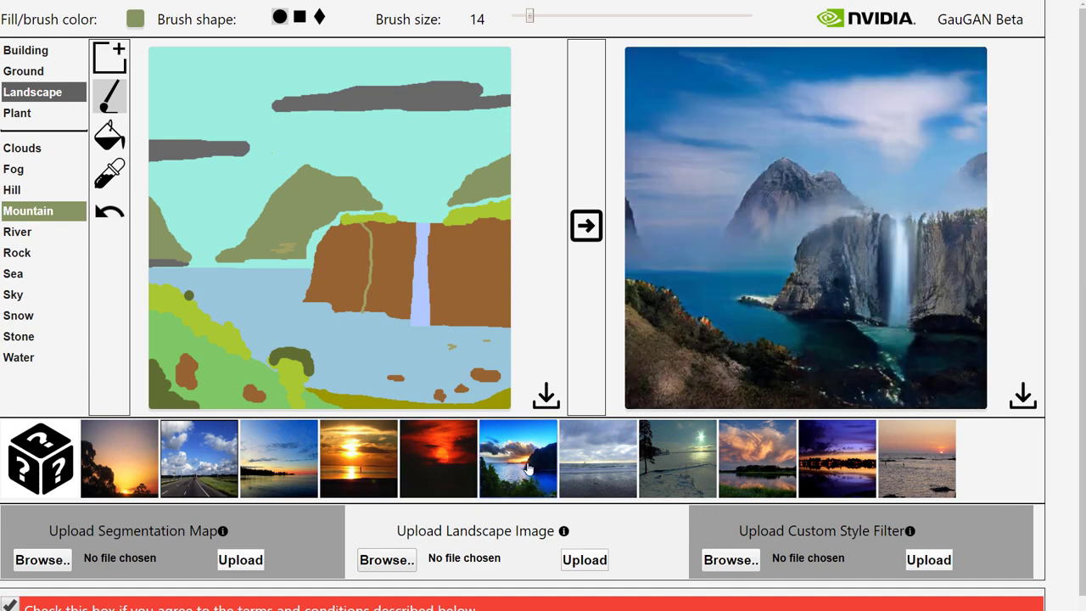
click(692, 455)
click(783, 456)
click(805, 462)
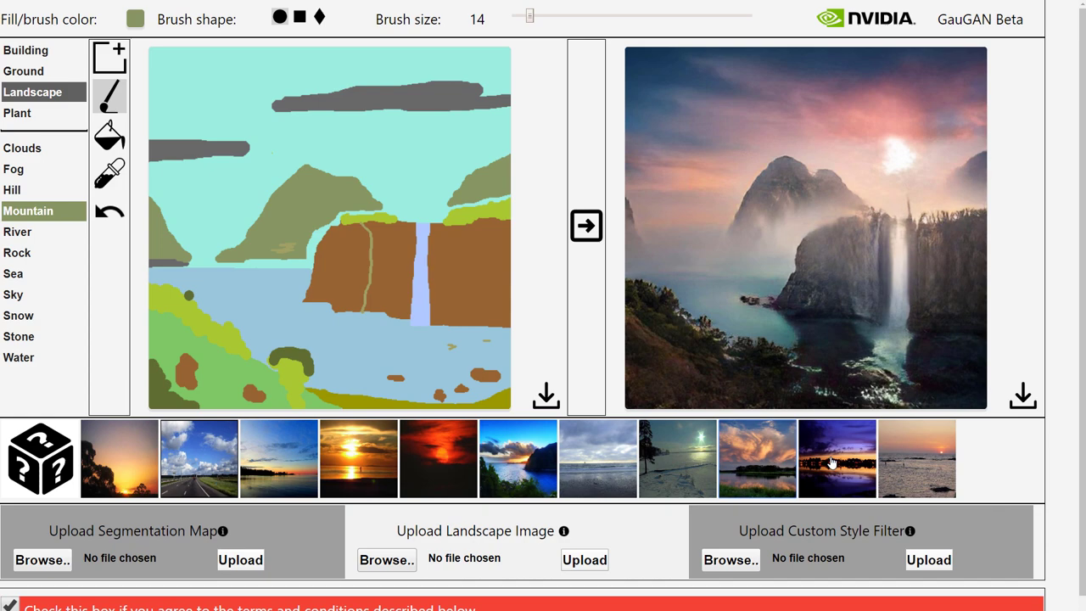
click(917, 467)
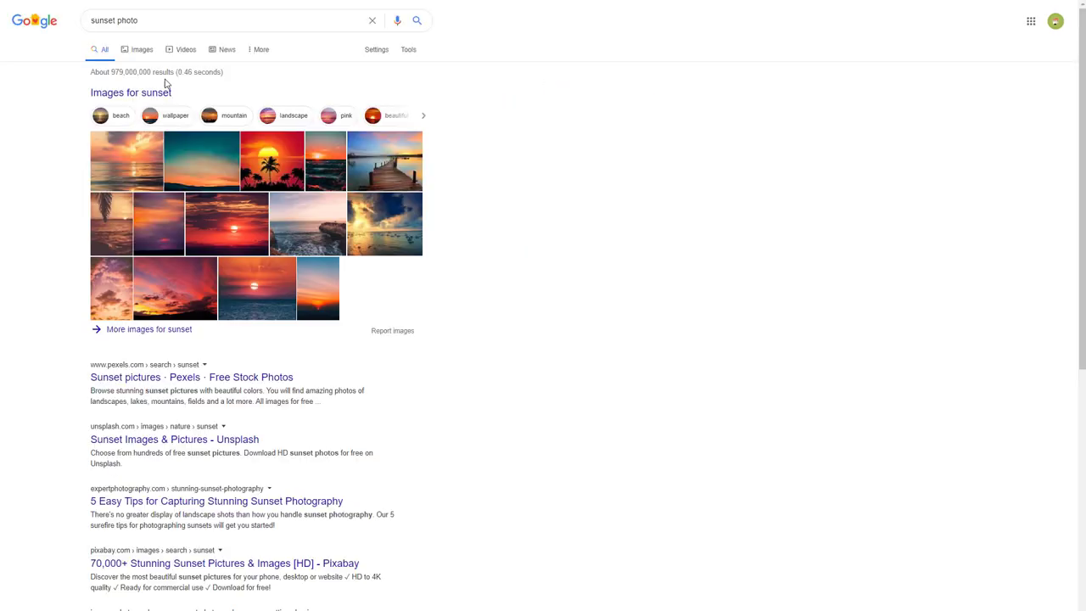
Show image results for 'sunset photo' and preview a red sunset image
click(136, 47)
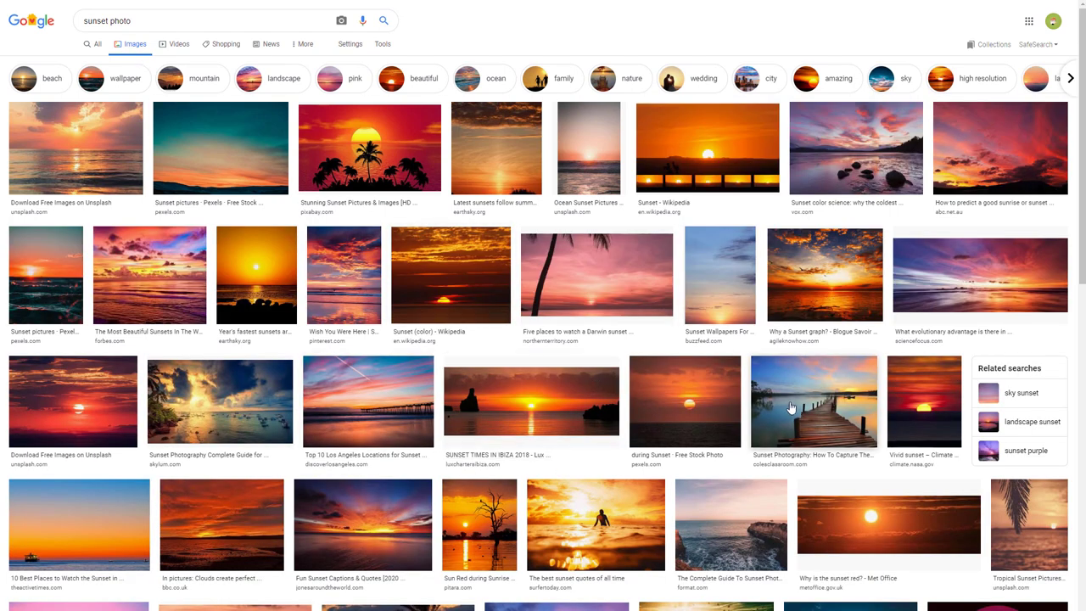
scroll(560, 289, down, 5)
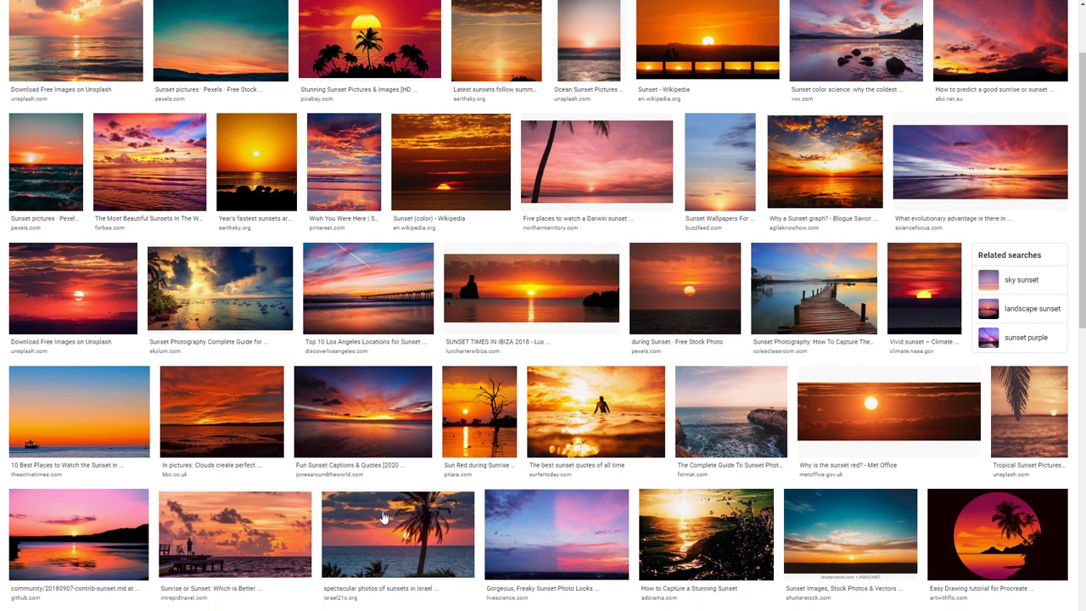
scroll(375, 507, down, 1)
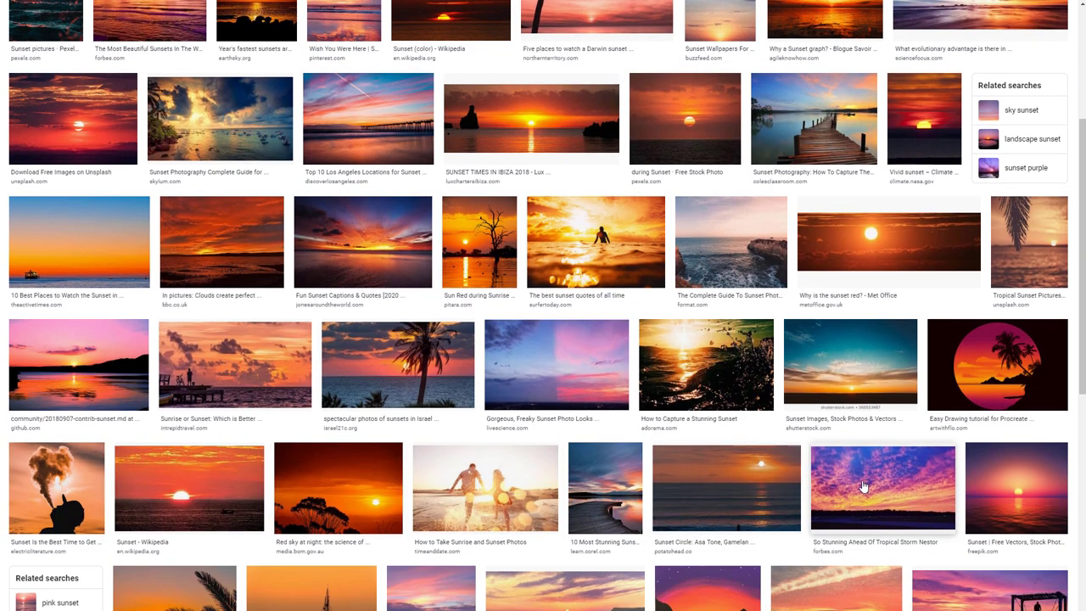
scroll(836, 493, down, 1)
scroll(843, 492, up, 3)
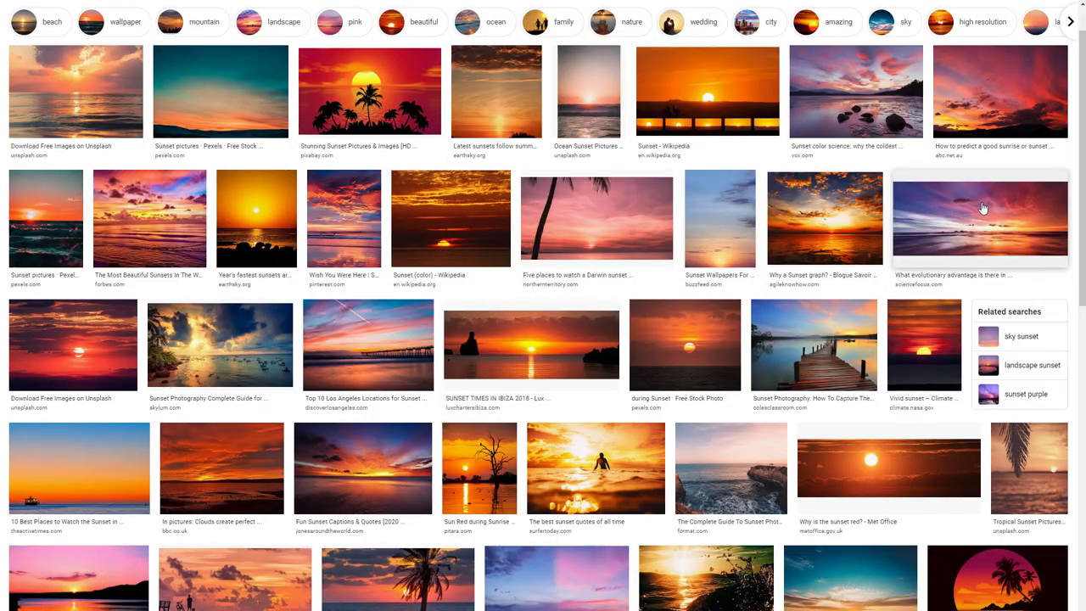
click(967, 101)
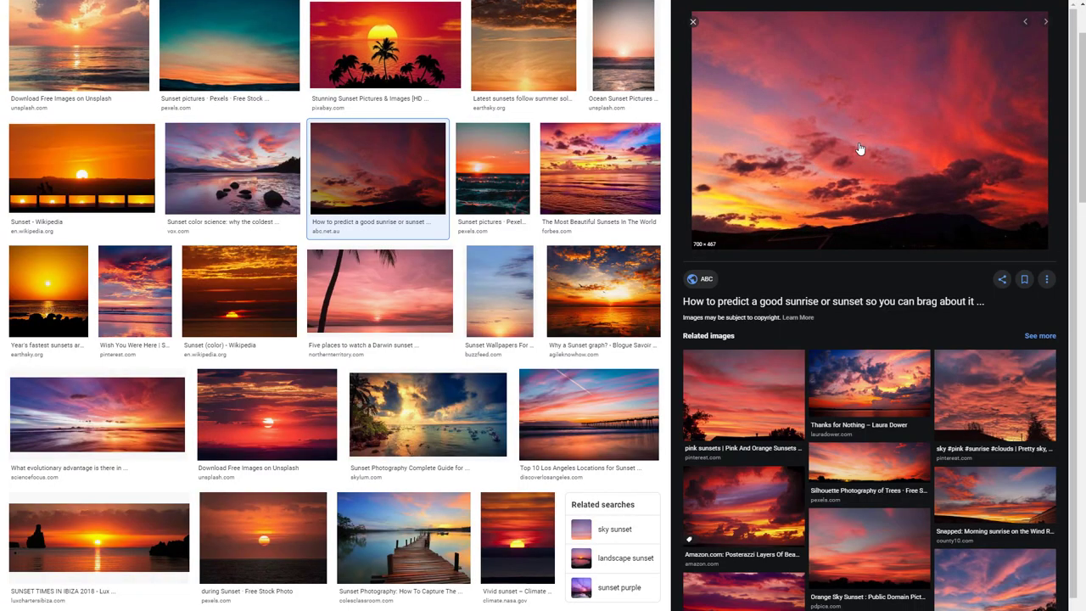
Save the previewed red sunset image to the computer
right_click(751, 135)
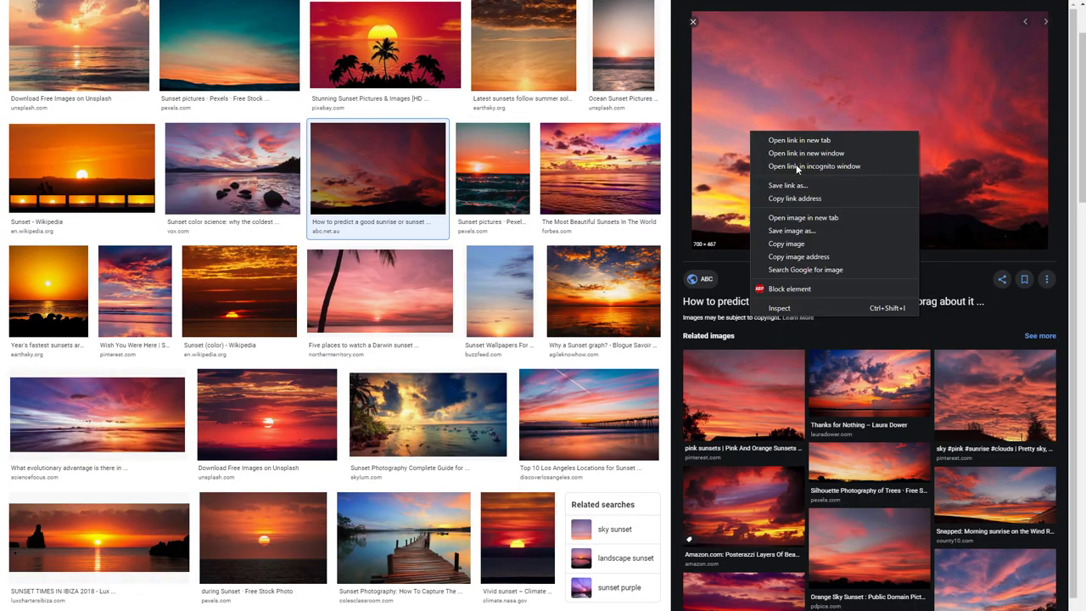
click(829, 231)
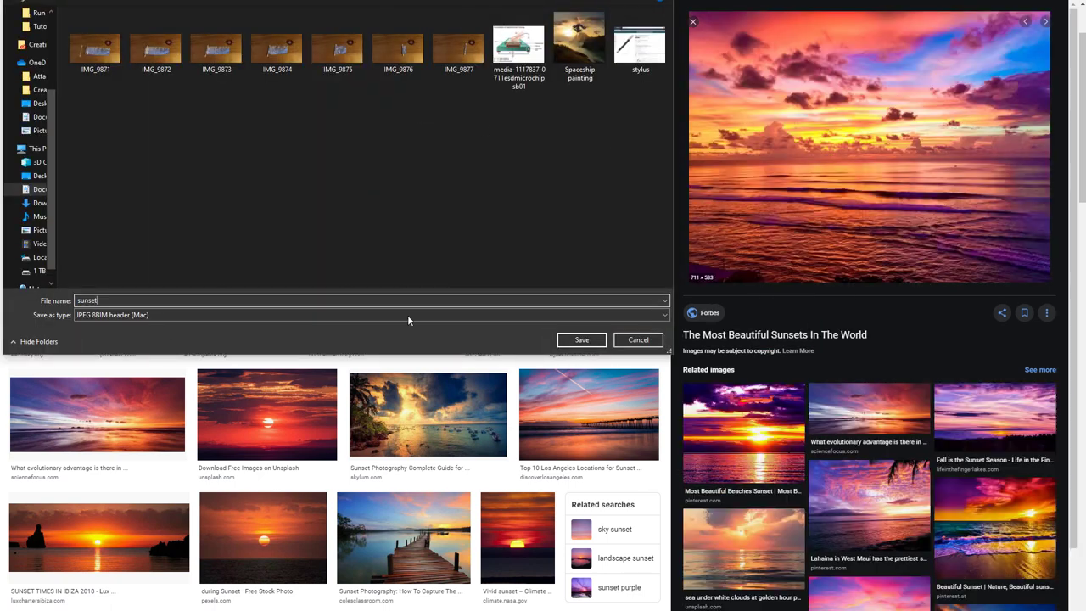
key(Return)
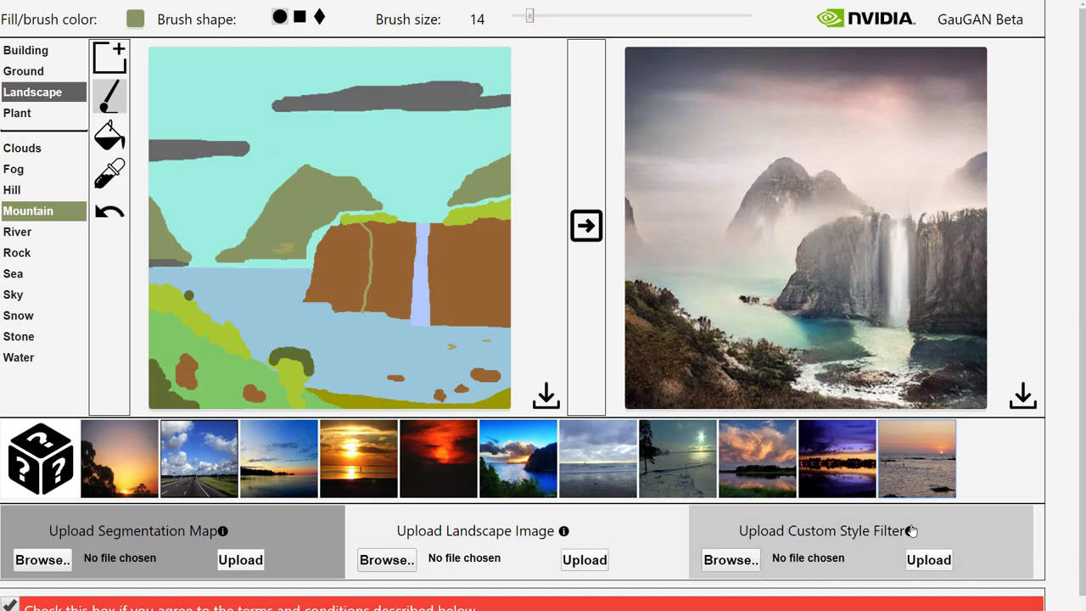
Upload sunset.jpg as a custom style, apply it to the scene, and download the segmentation sketch
click(740, 566)
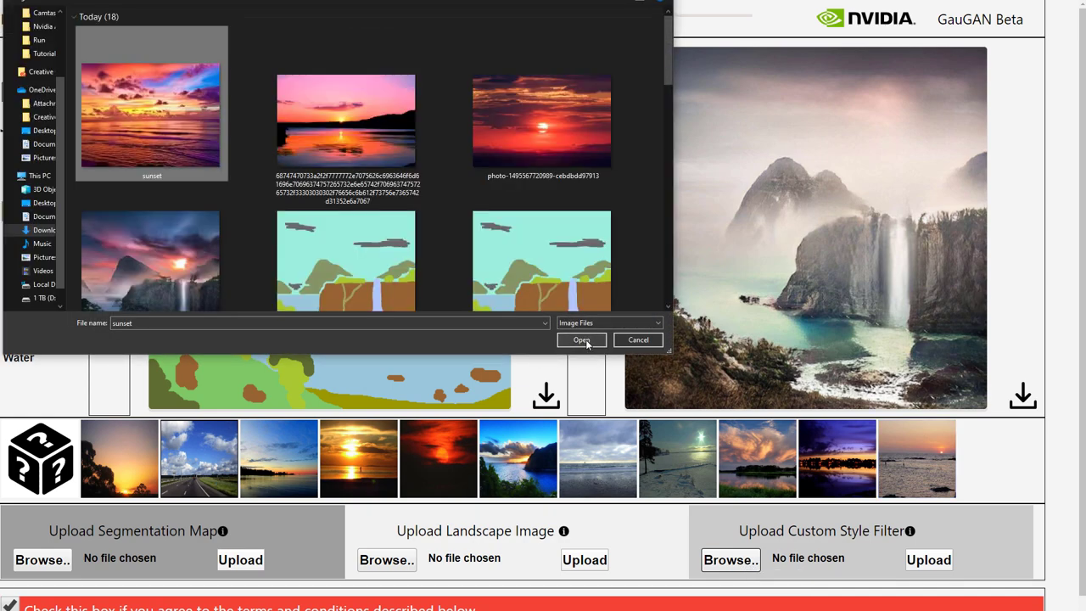
click(582, 340)
click(930, 560)
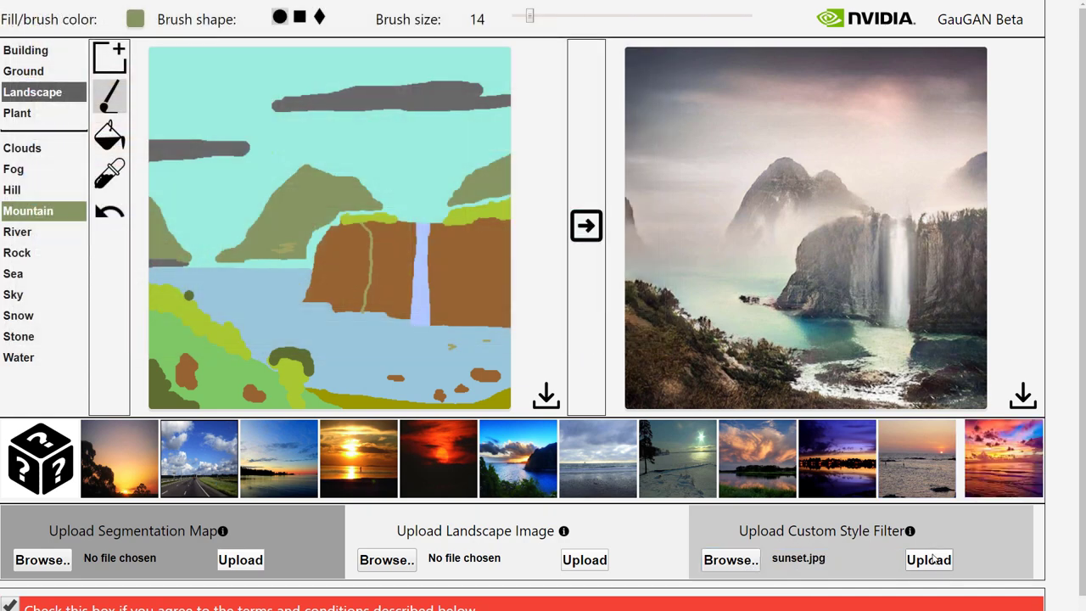
click(994, 463)
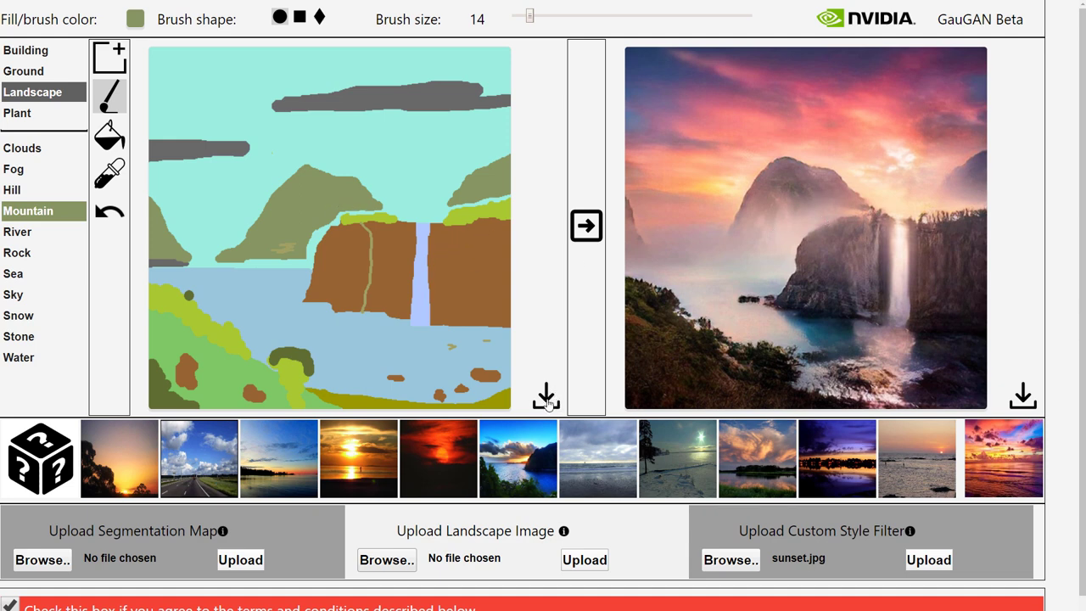
click(547, 395)
Download the sunset render and paint three floating Rock blobs in the sky
click(1022, 395)
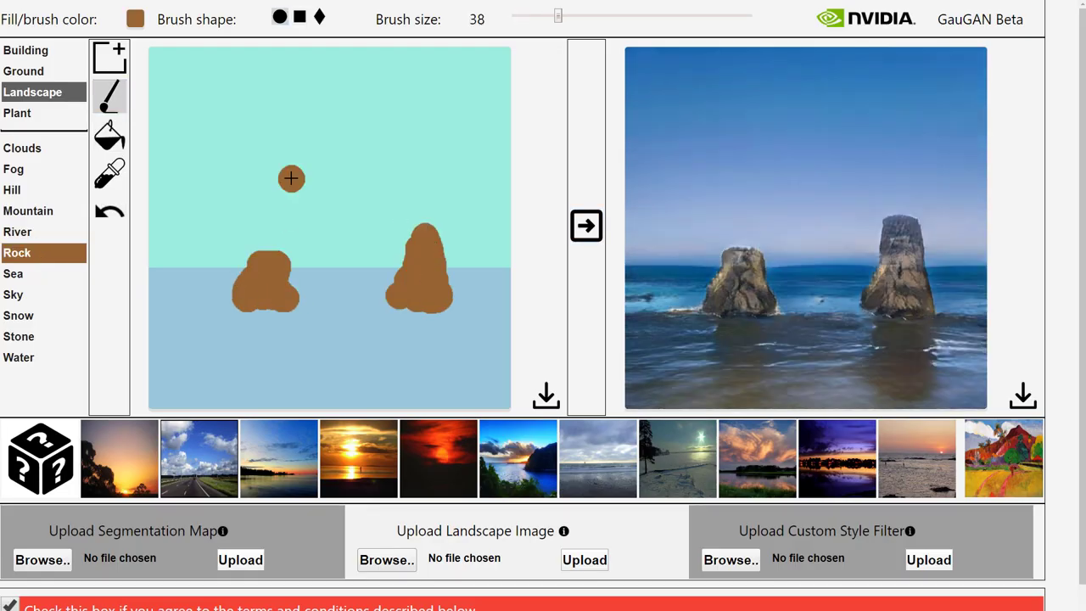
drag(291, 157, 291, 204)
drag(356, 106, 356, 131)
drag(405, 163, 409, 183)
Paint Tree tops on the three floating rocks and a small tree on the right rock stack
click(12, 169)
click(286, 213)
click(108, 210)
click(12, 295)
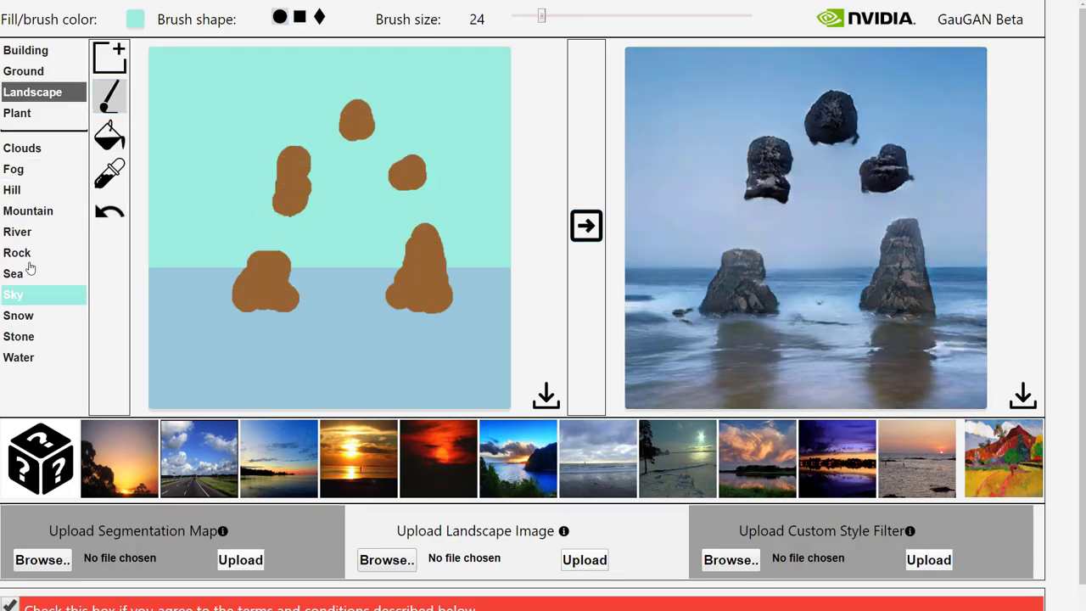
click(17, 112)
click(15, 231)
drag(358, 64, 359, 89)
drag(295, 109, 295, 145)
drag(414, 127, 413, 153)
click(436, 227)
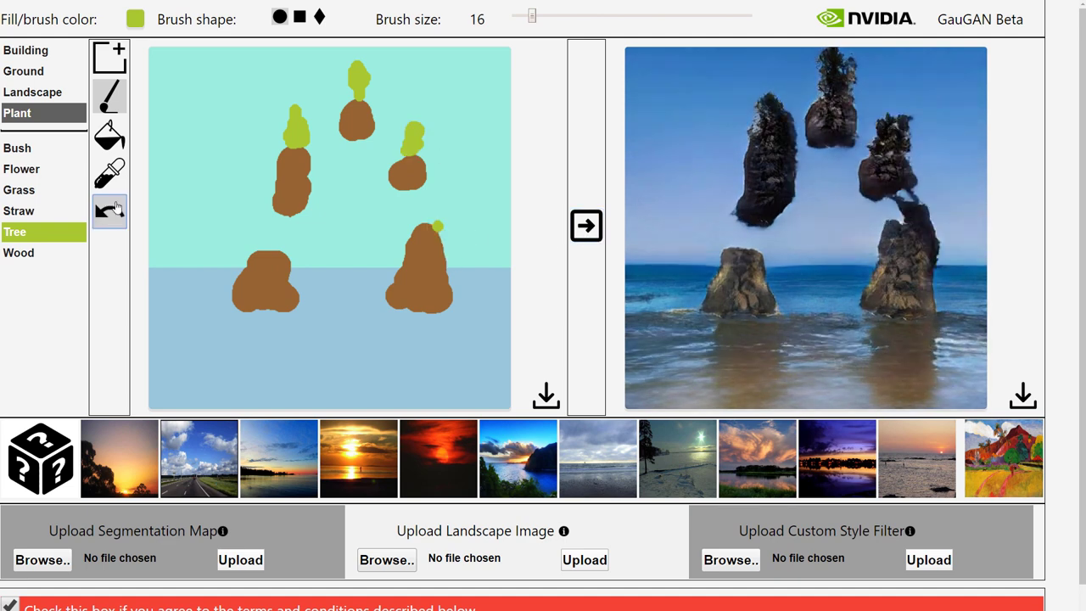
Fill the lower canvas with Sea using the fill bucket
click(109, 134)
click(586, 226)
click(33, 91)
click(17, 231)
click(331, 340)
click(591, 236)
click(21, 148)
click(12, 273)
click(331, 340)
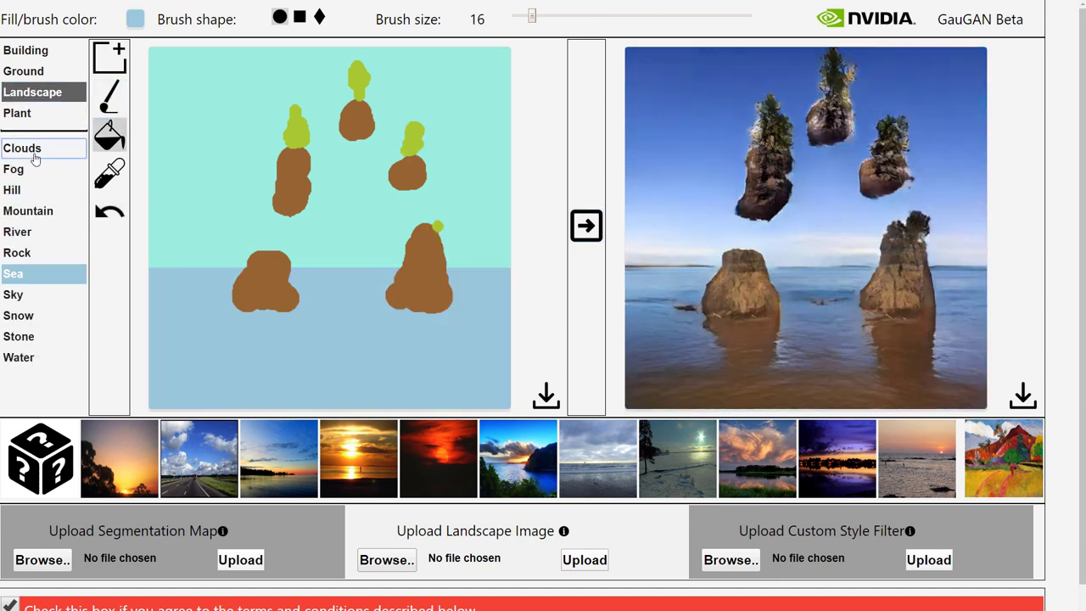
Paint low grey Clouds over the sea at left and right, then regenerate
click(21, 148)
click(109, 95)
drag(153, 356, 203, 352)
click(586, 226)
drag(500, 335, 494, 350)
click(586, 226)
Dab small Rock shapes into the sea and regenerate the image
click(17, 252)
click(265, 360)
click(426, 384)
click(586, 226)
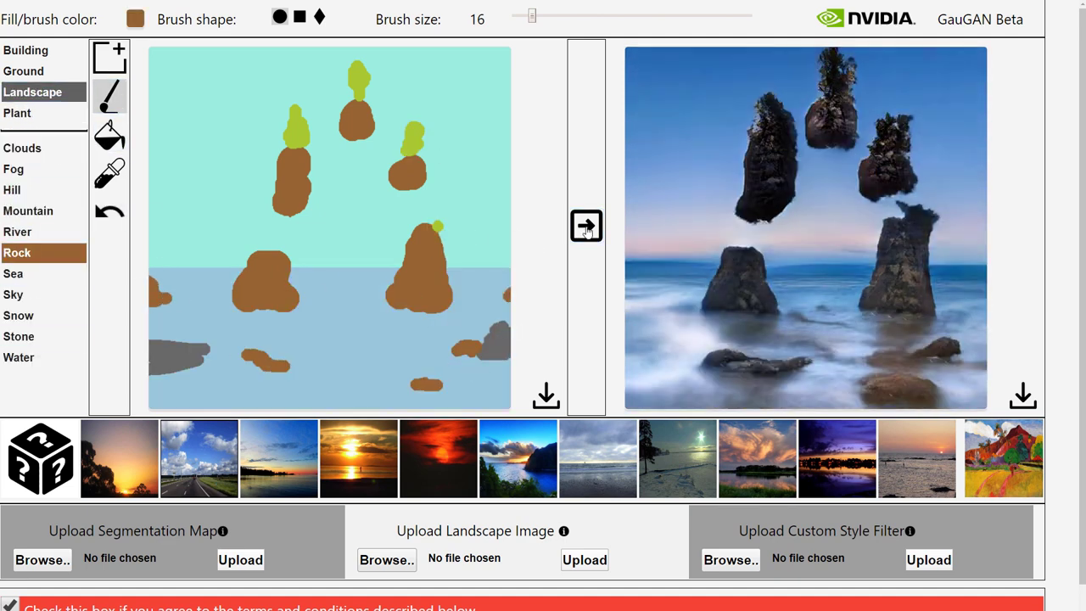
click(159, 295)
Paint a Mountain at the left edge and a cloud streak across the upper sky
click(28, 211)
mouse_move(152, 186)
mouse_down()
mouse_move(191, 246)
mouse_move(223, 246)
mouse_up()
click(586, 225)
click(22, 147)
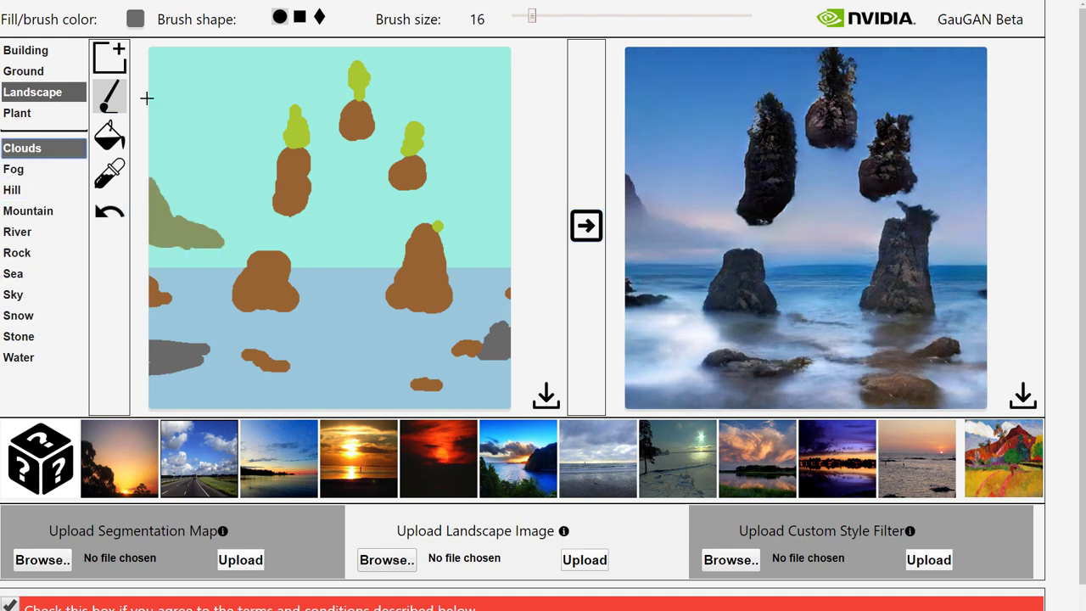
drag(176, 146, 367, 162)
click(586, 226)
Paint Tree shapes at the bottom-left corner
click(17, 113)
click(15, 232)
drag(152, 339, 183, 398)
click(587, 225)
Paint a Fog stroke across the sea with clouds over it and regenerate the image
click(33, 92)
click(13, 168)
drag(270, 333, 363, 334)
click(22, 147)
click(586, 226)
click(586, 226)
click(17, 113)
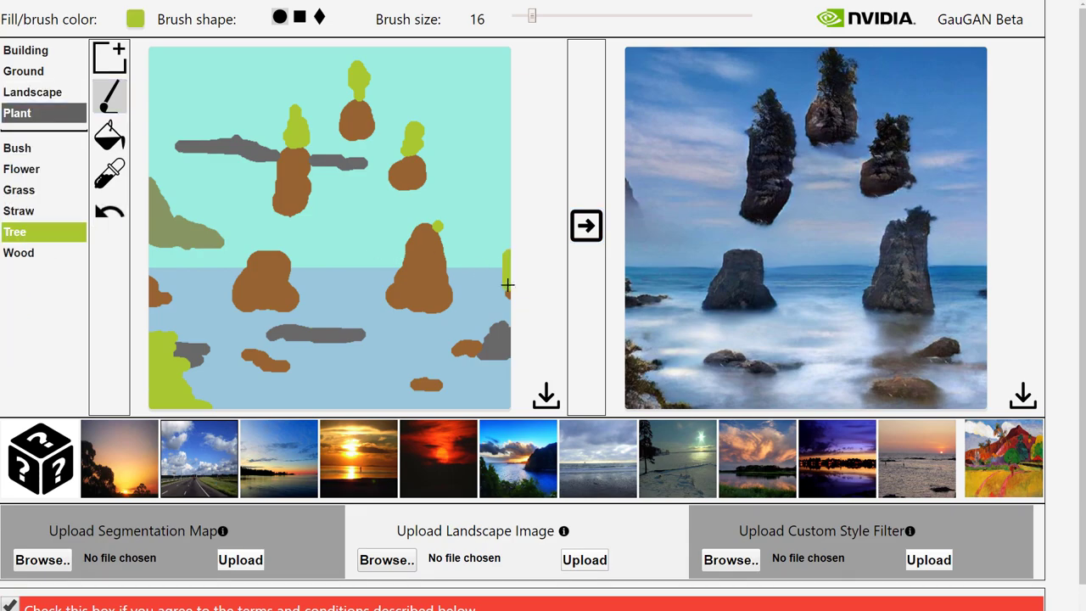
click(586, 225)
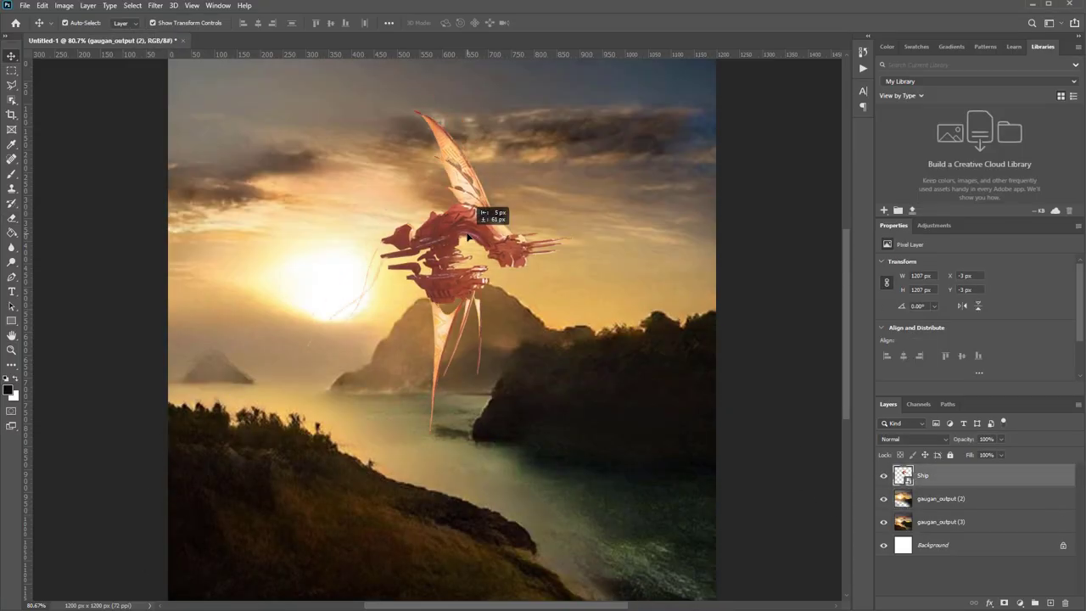
Shift the ship's colour to teal, duplicate the layer, and erase parts to reveal red
key(ctrl+m)
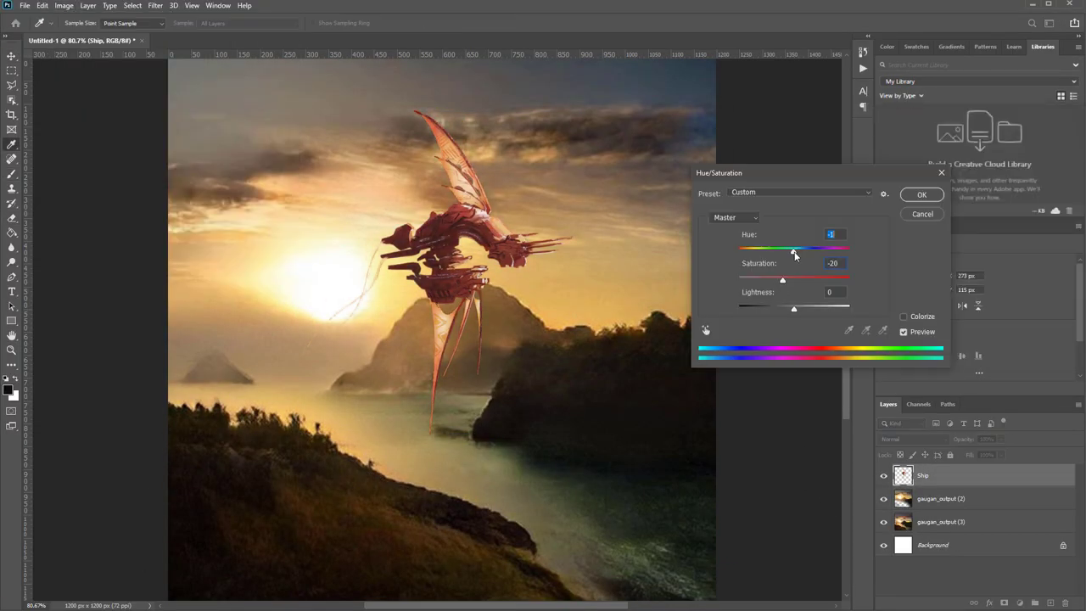
drag(794, 253, 840, 252)
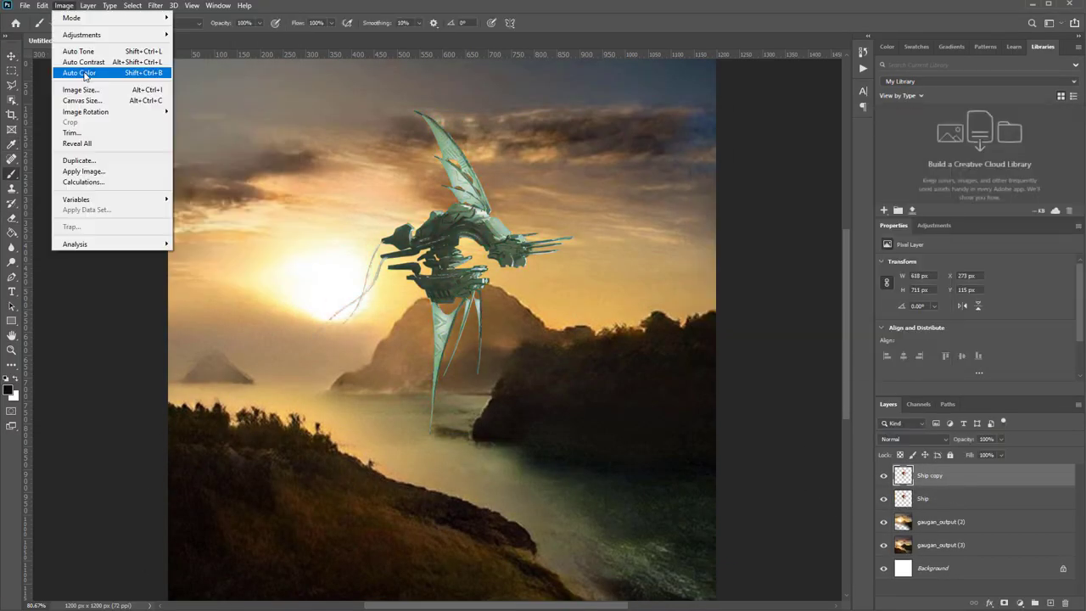
key(e)
drag(424, 410, 343, 275)
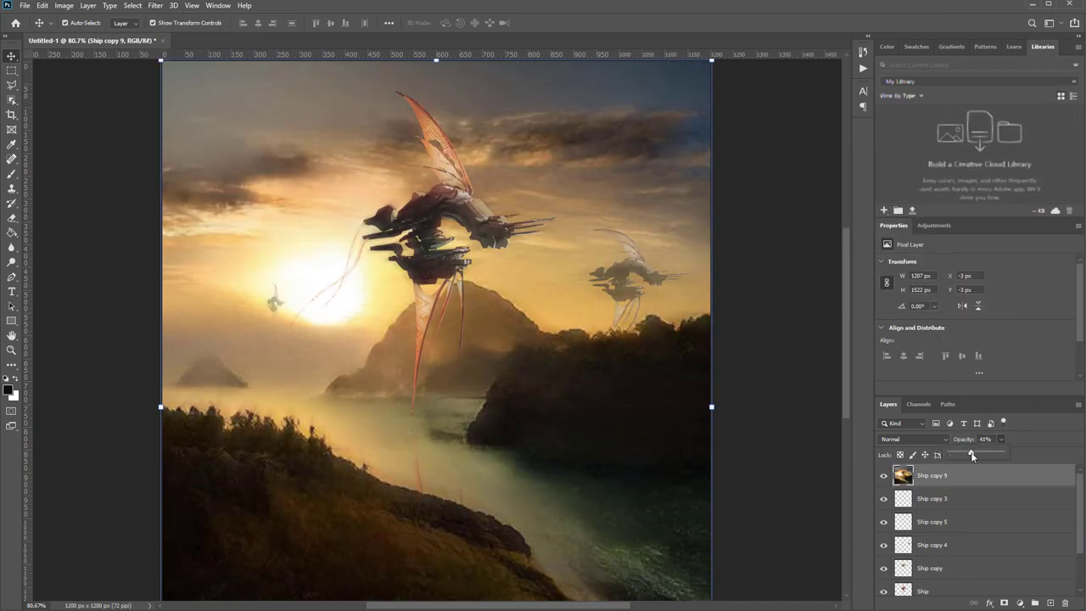
Set the layer blend mode to Darken and stretch the bird flock taller over the left hills
click(912, 438)
click(920, 506)
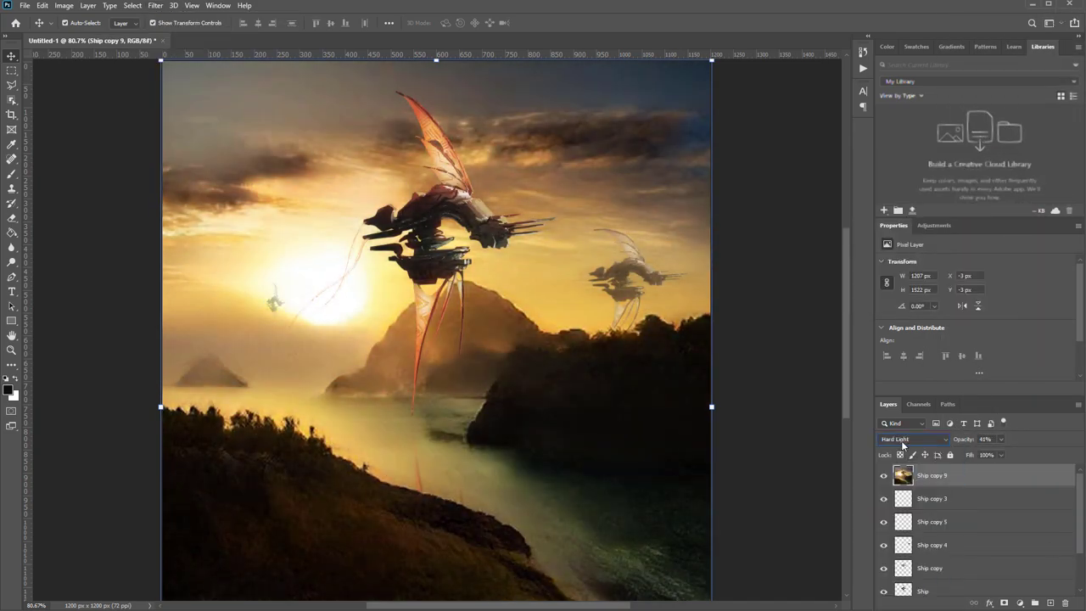
click(912, 438)
click(901, 465)
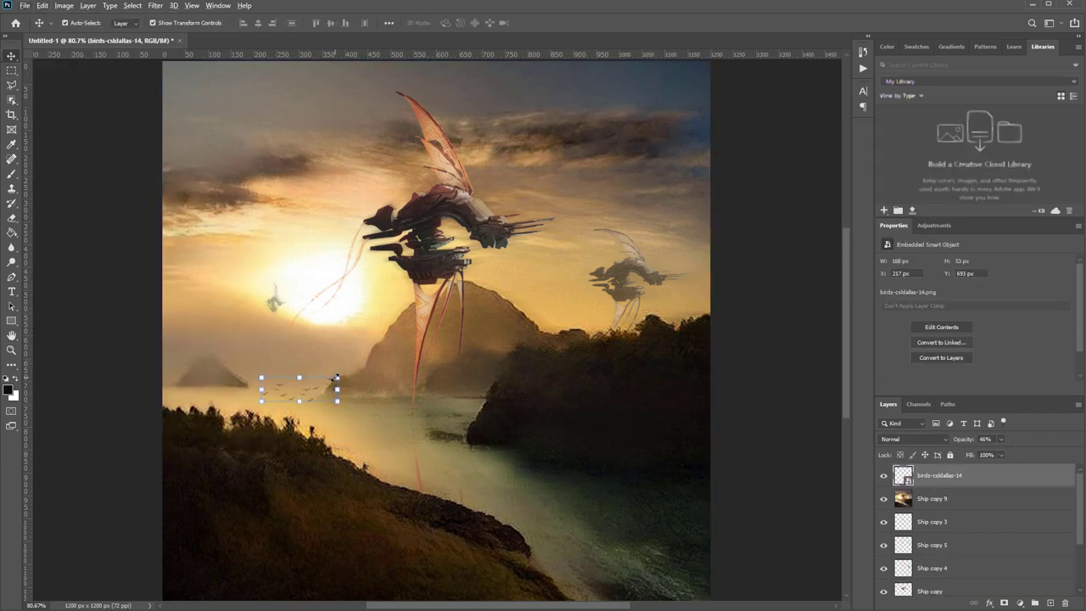
drag(366, 339, 379, 347)
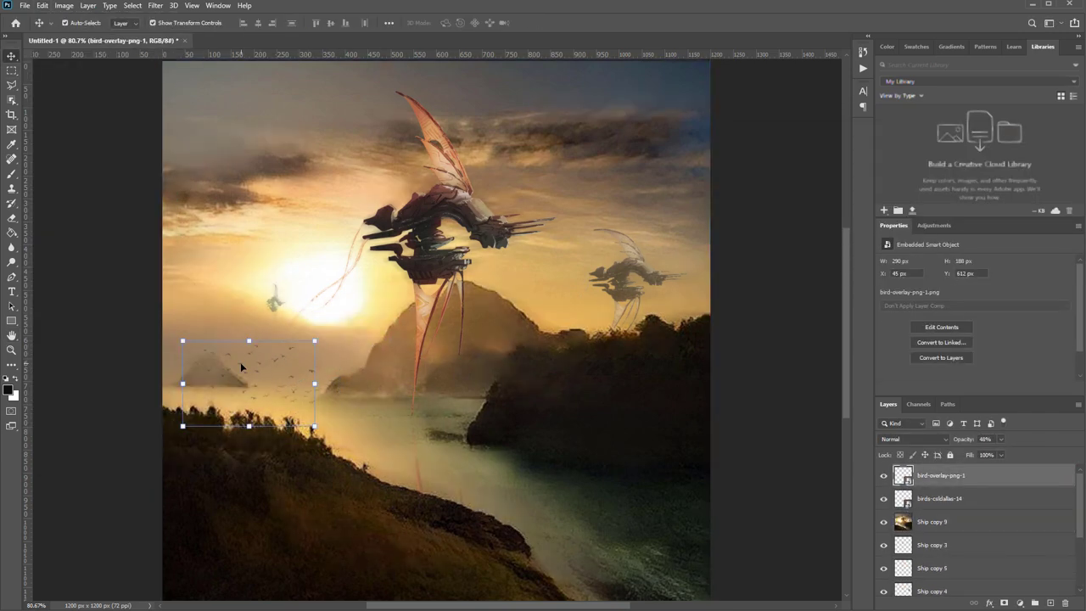